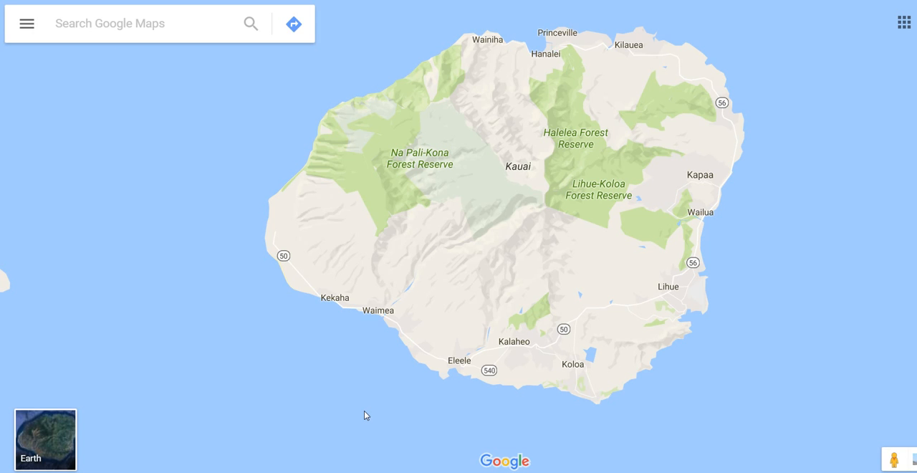
- Switch from Google Maps to REsearch6 and open the listing search form
click(363, 413)
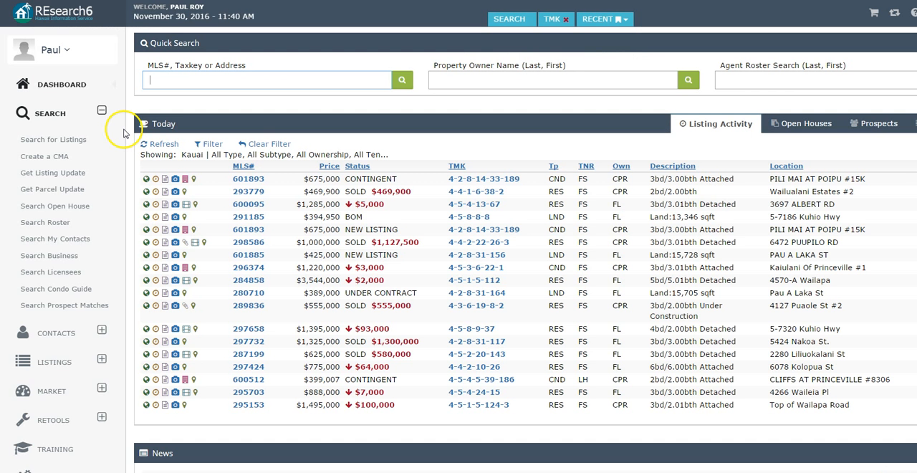
click(122, 131)
click(76, 141)
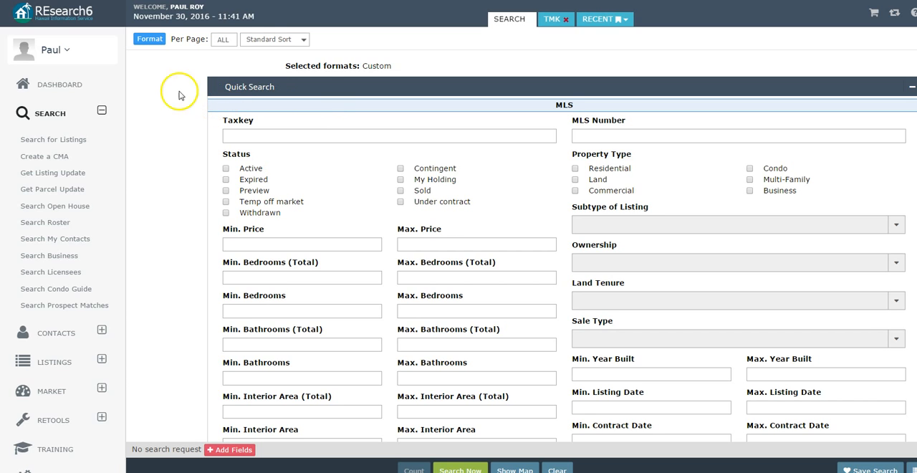
- Save the Custom search format under the name "Maps Google"
click(159, 41)
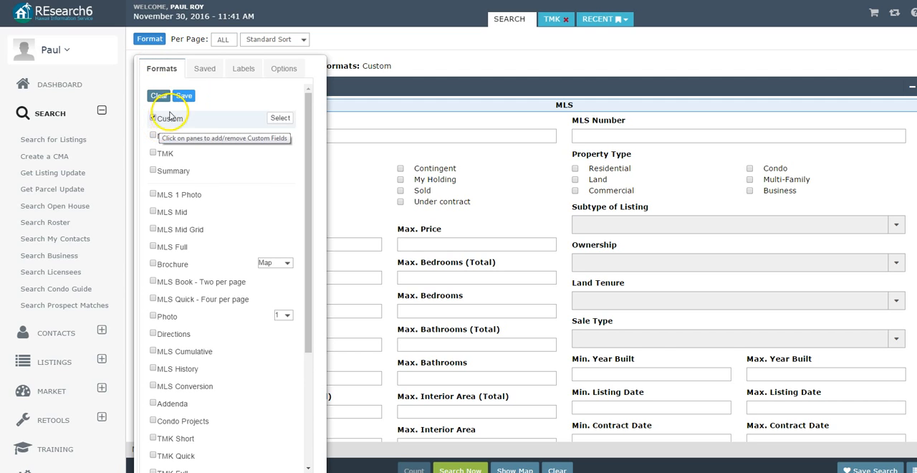
click(184, 95)
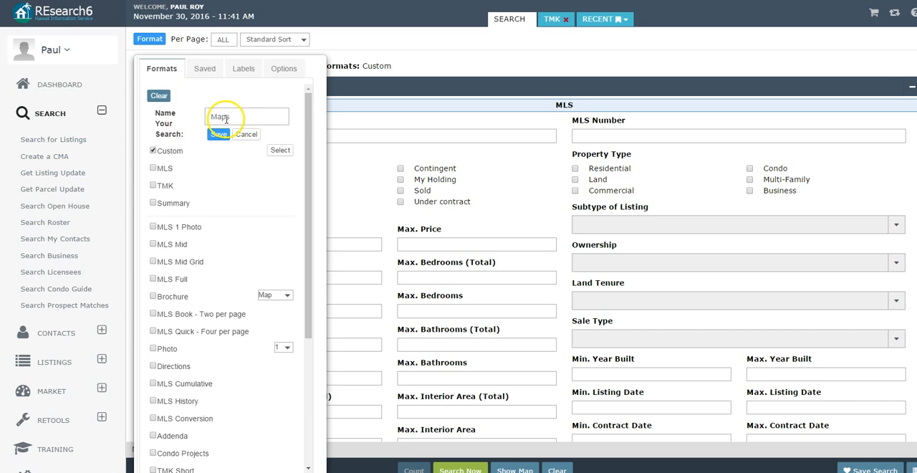
click(235, 118)
text(Google)
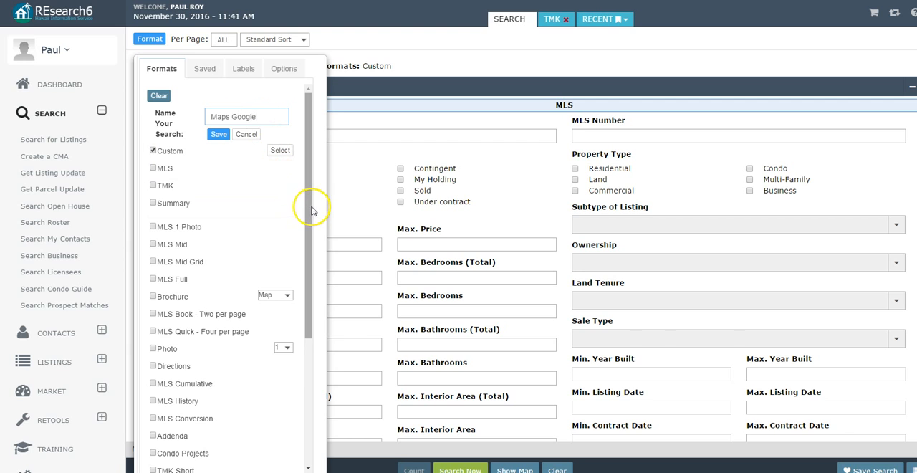
click(218, 137)
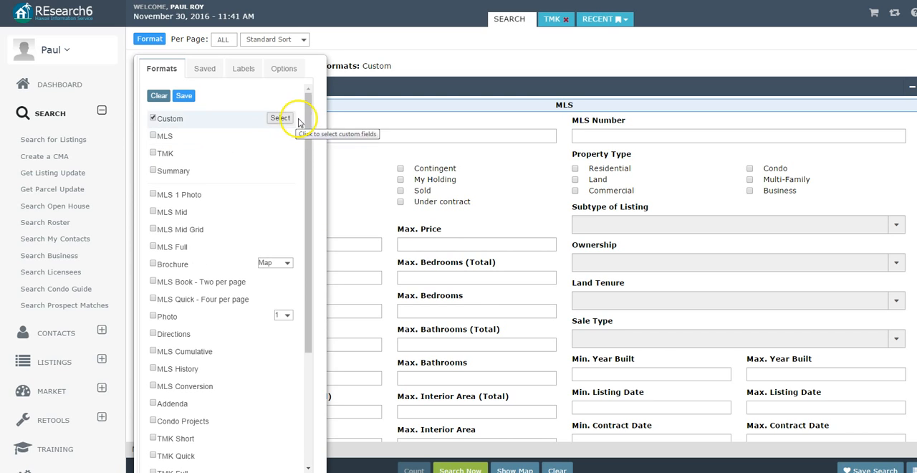
- Show the MLS data fields for the custom format and add Street Address Full once, removing any duplicate entries
click(289, 120)
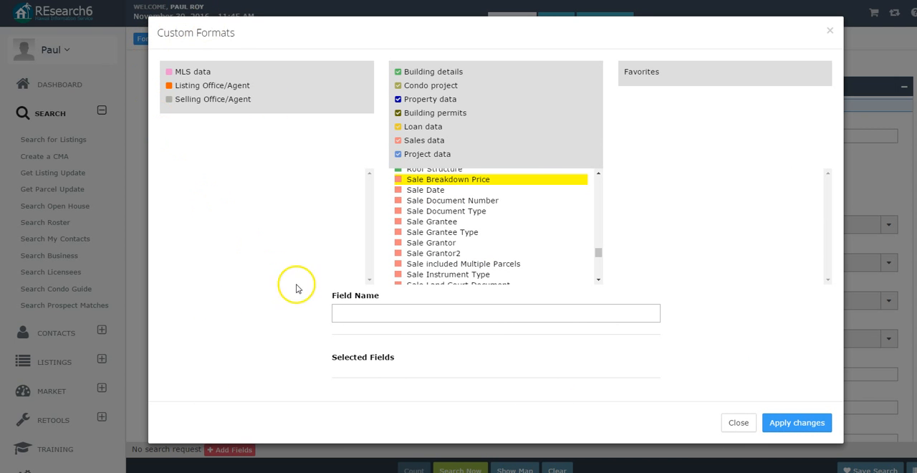
click(171, 73)
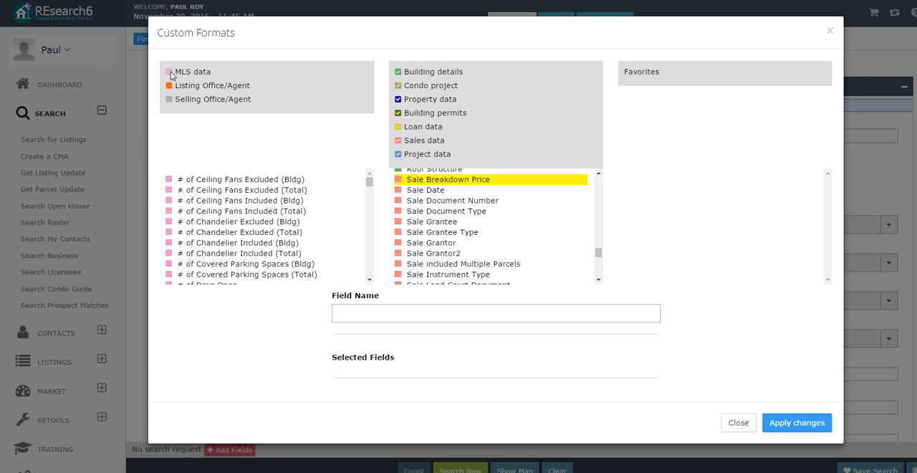
click(361, 311)
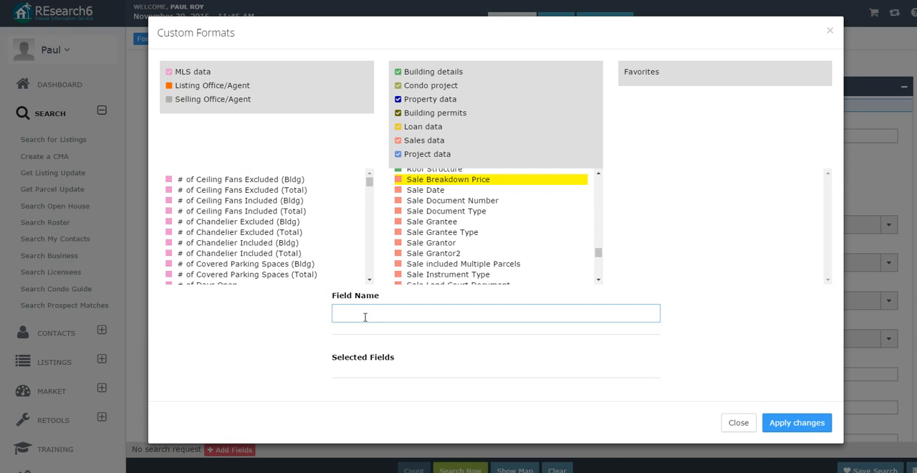
text(stre)
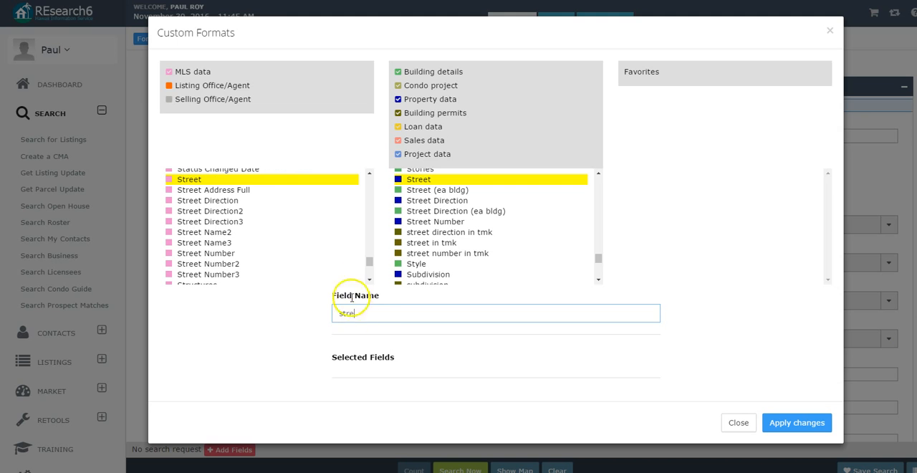
click(257, 192)
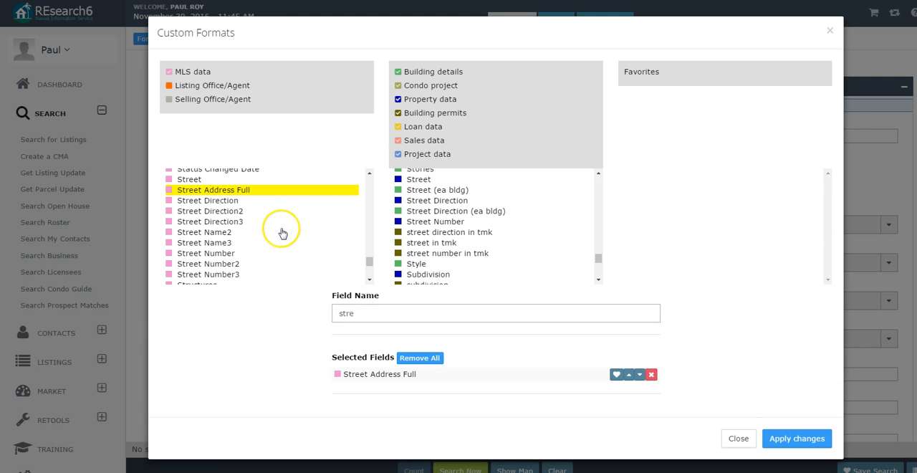
double_click(244, 192)
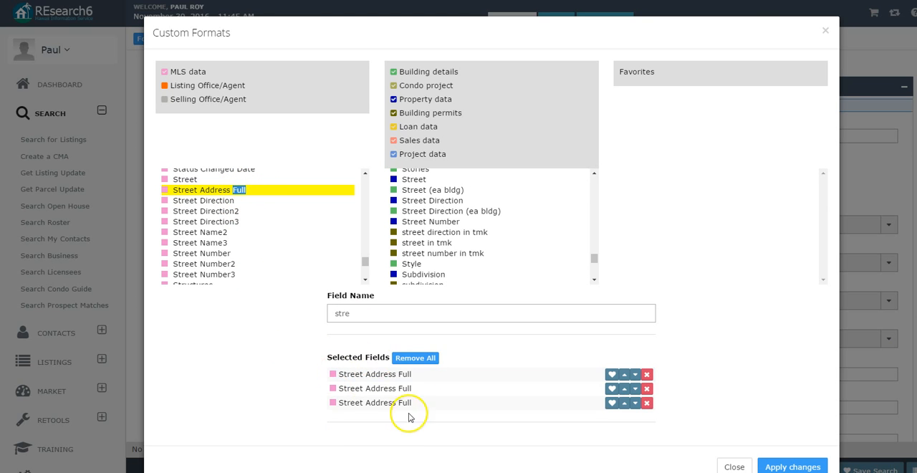
click(646, 403)
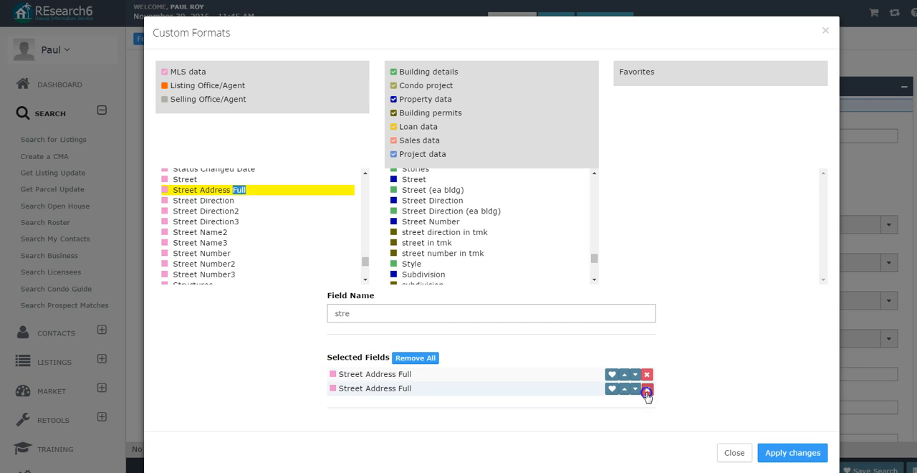
click(646, 389)
- Find the MLS Price field and add it to the custom format's selected fields
drag(358, 319, 286, 316)
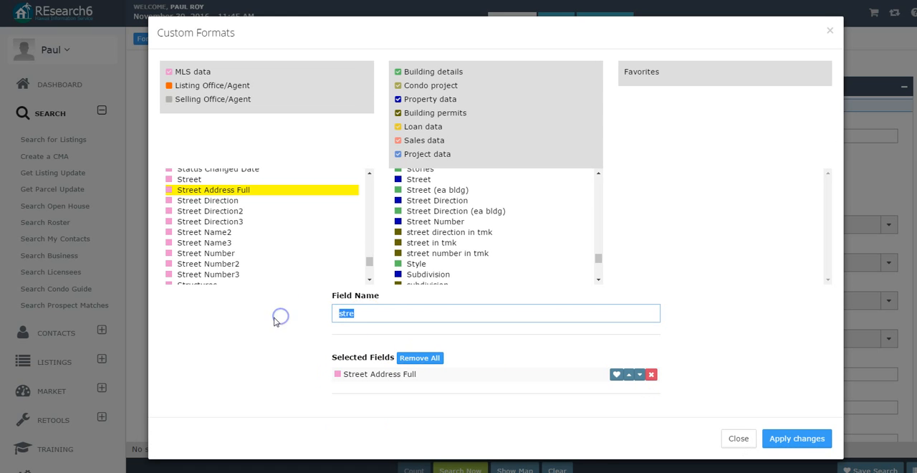
text(pric)
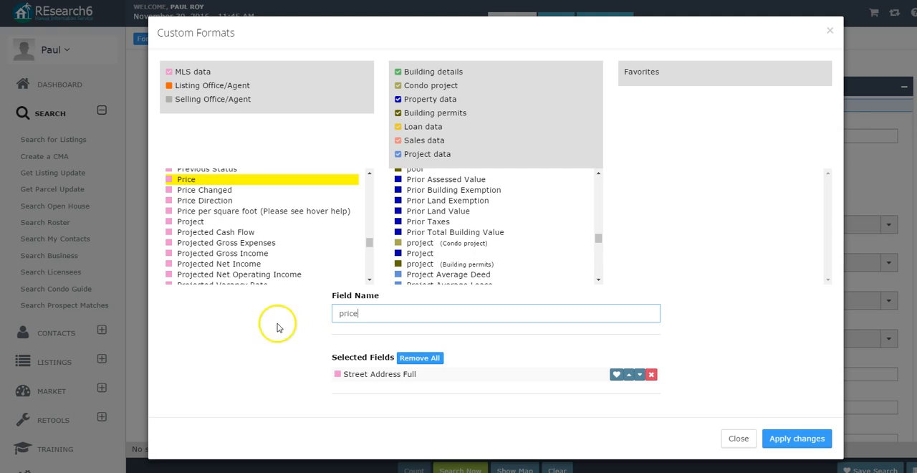
click(186, 180)
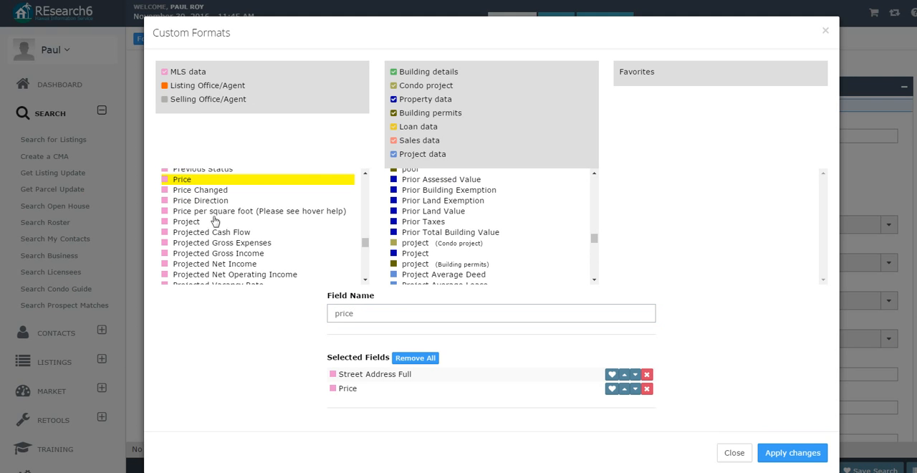
click(280, 334)
drag(334, 313, 368, 311)
text(sold)
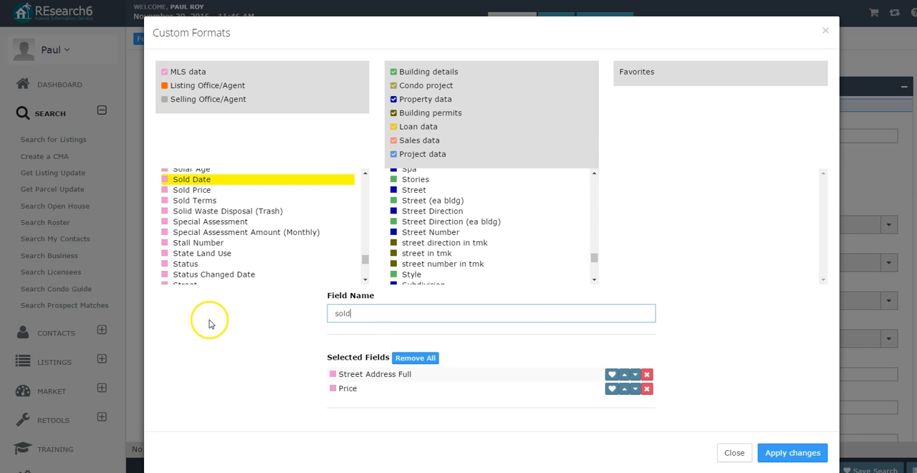
- Look up "stat" among the field names and add the MLS Status field to the custom format
drag(375, 317, 287, 325)
text(stat)
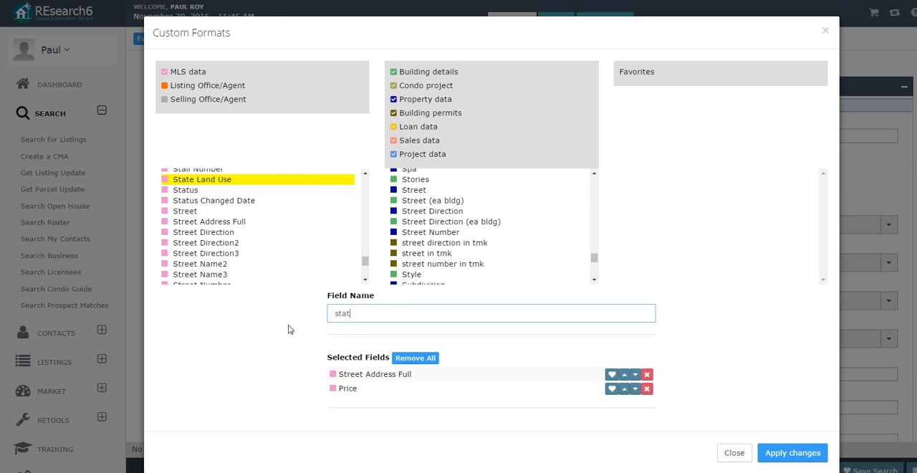
click(185, 192)
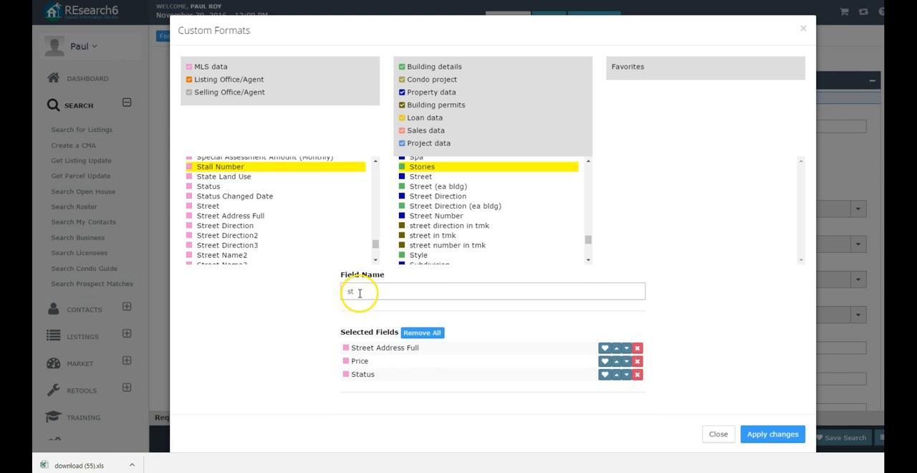
- Add the MLS Sold Price and Sold Date fields to the custom format
double_click(354, 290)
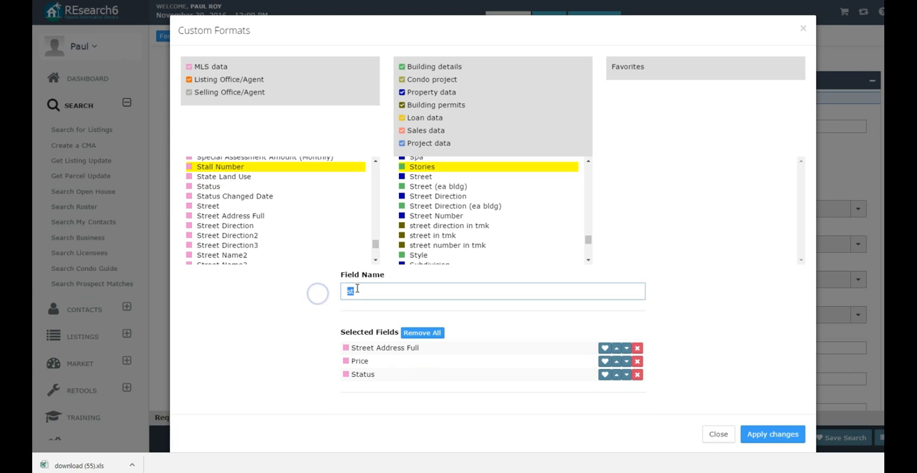
text(sol)
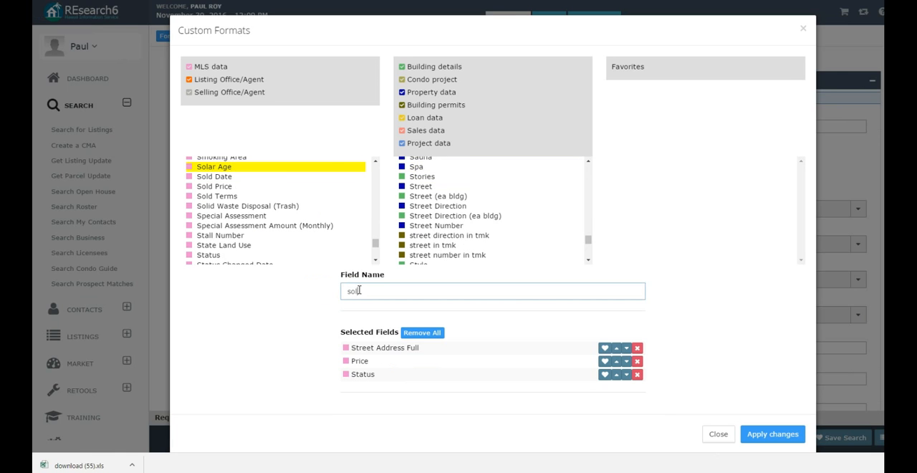
click(231, 186)
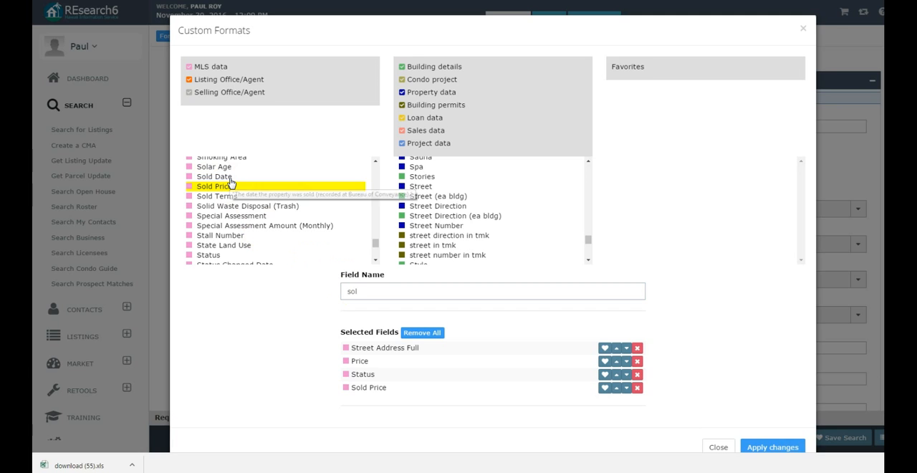
click(229, 178)
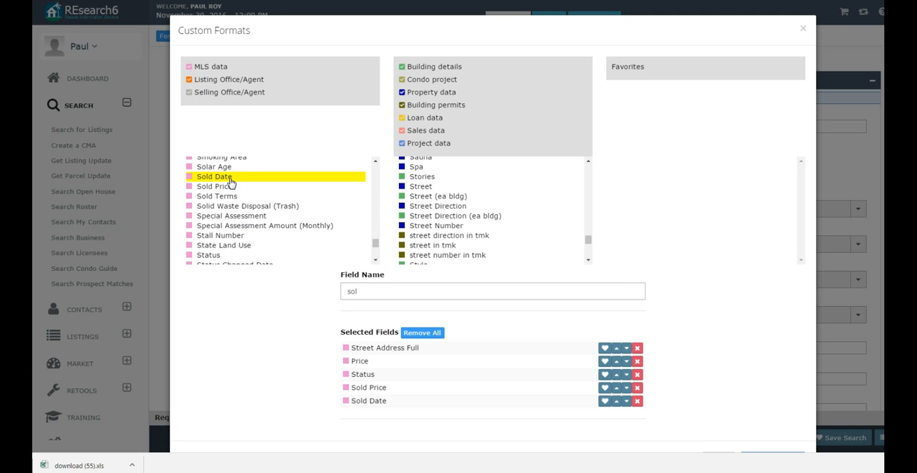
- Find the MLS Days on Market field and add it to the custom format
double_click(366, 294)
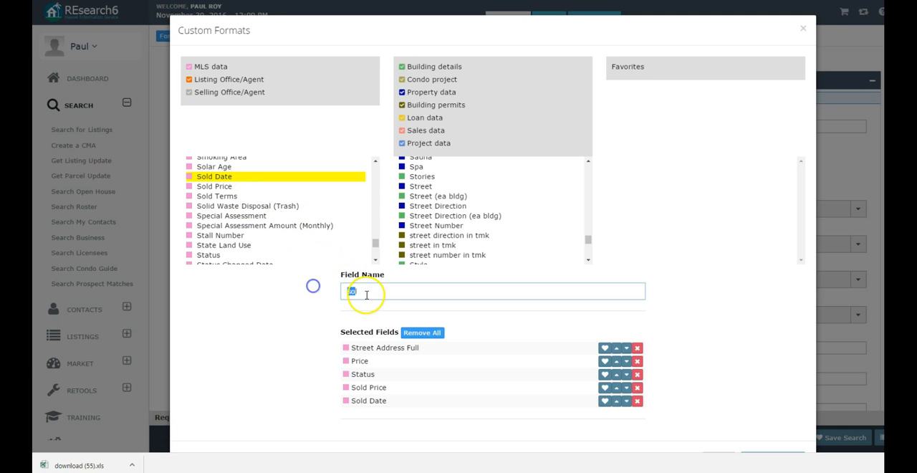
text(Do)
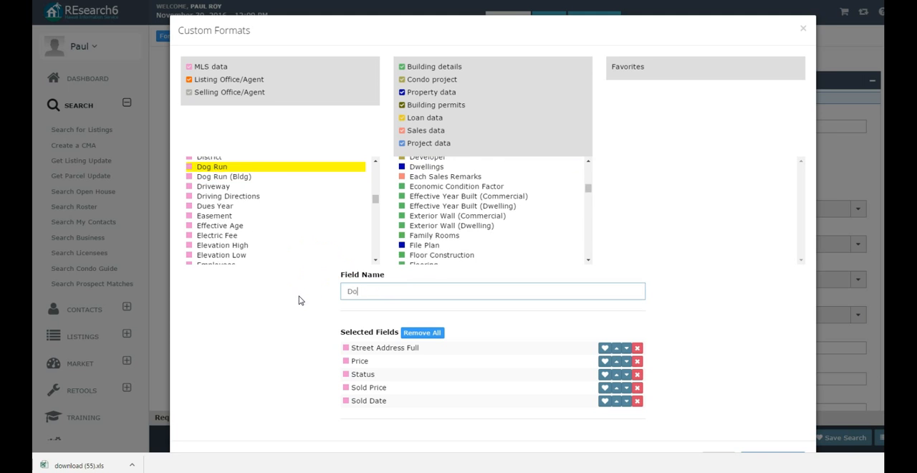
text(m)
key(BackSpace)
key(BackSpace)
text(a)
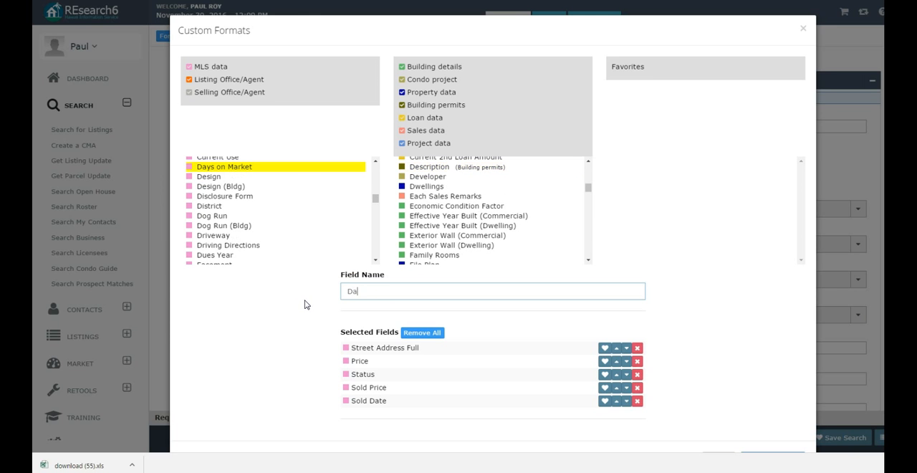
click(207, 167)
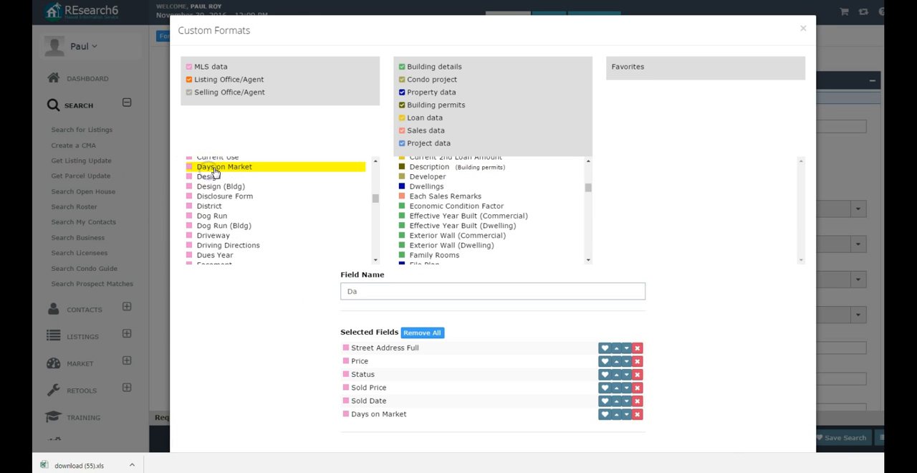
- Add the MLS Land Area field to the selected fields and apply the custom format changes
double_click(369, 291)
text(Land)
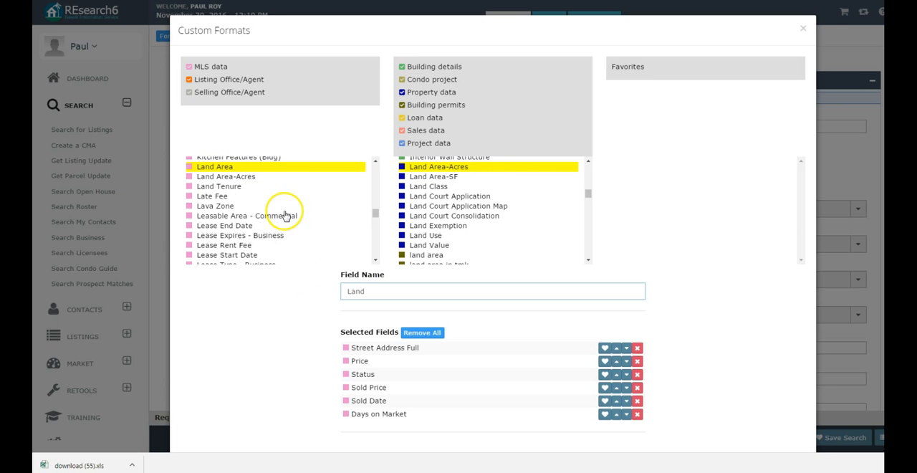
click(259, 167)
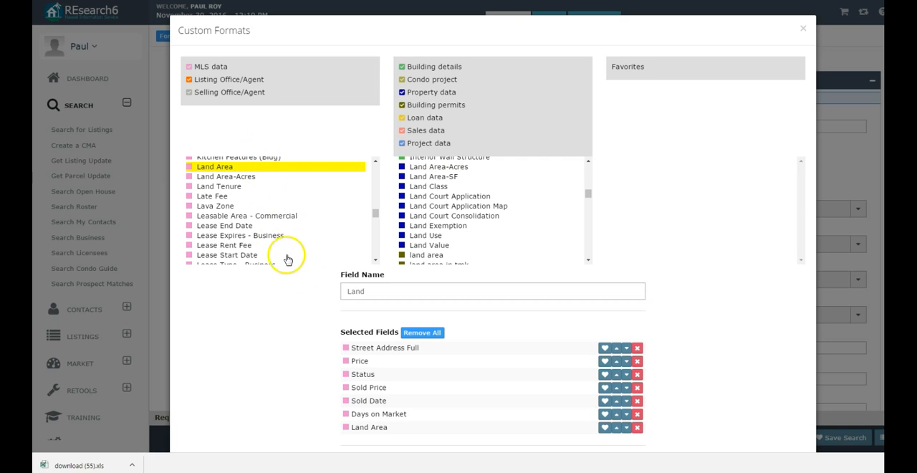
mouse_move(233, 192)
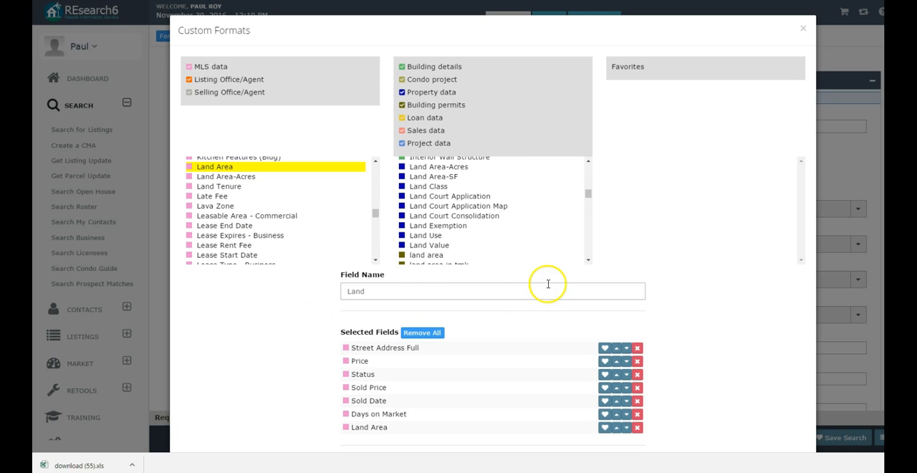
scroll(422, 283, down, 1)
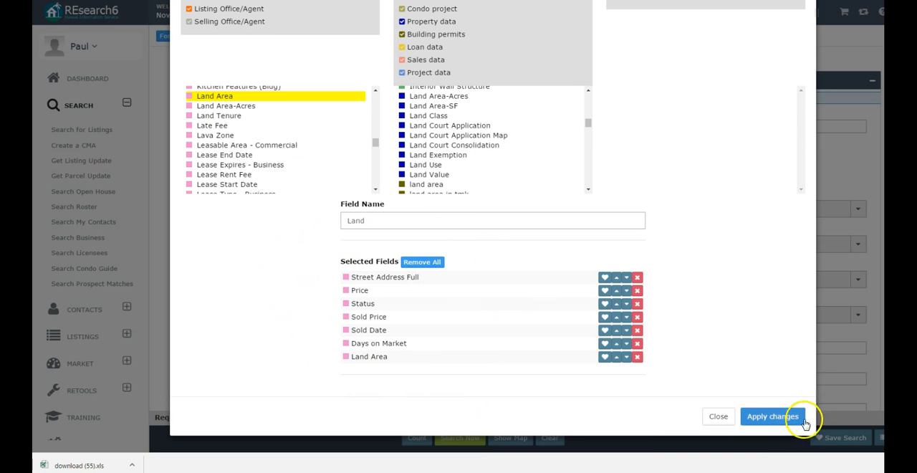
click(772, 416)
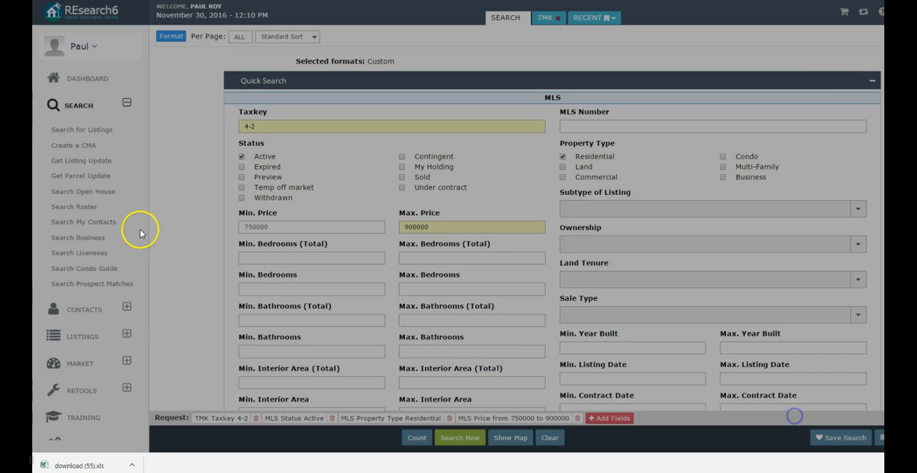
- Set the search's download format option to (CSV) Text Format and close the format settings
click(172, 39)
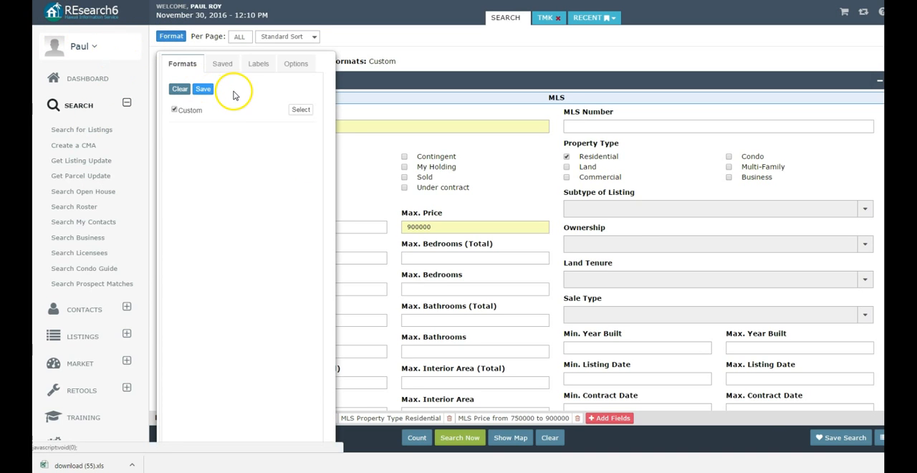
click(299, 64)
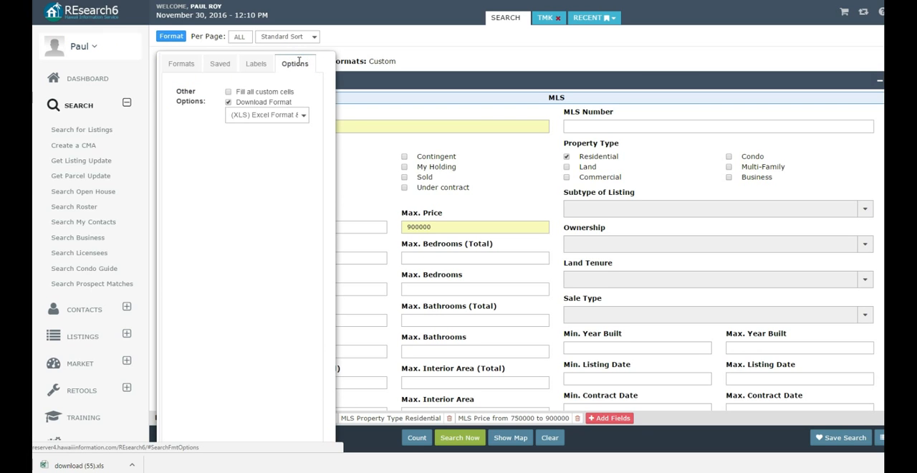
click(227, 102)
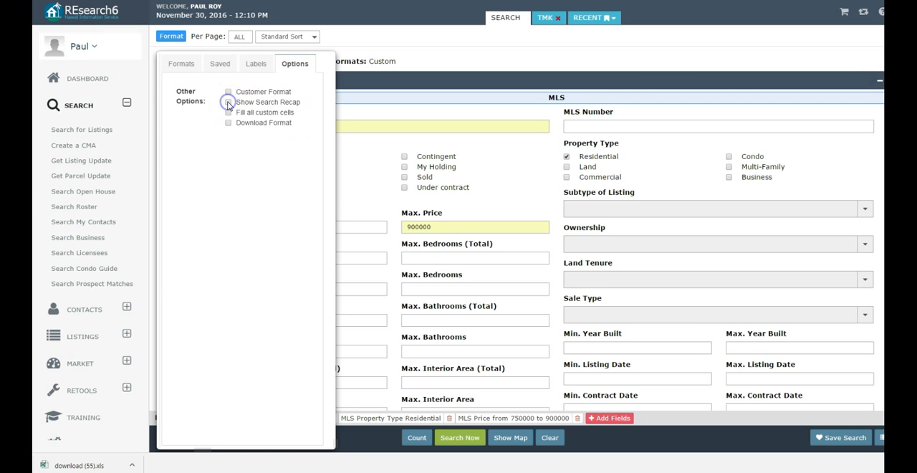
click(228, 122)
click(278, 118)
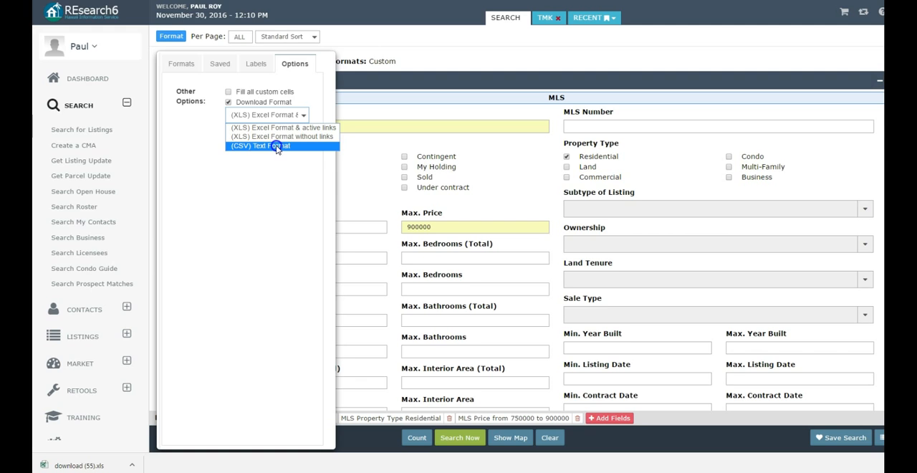
click(277, 147)
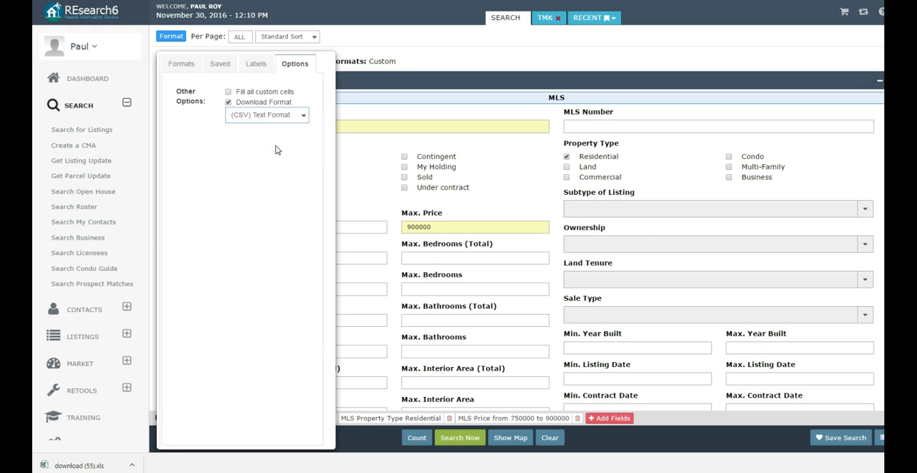
click(374, 191)
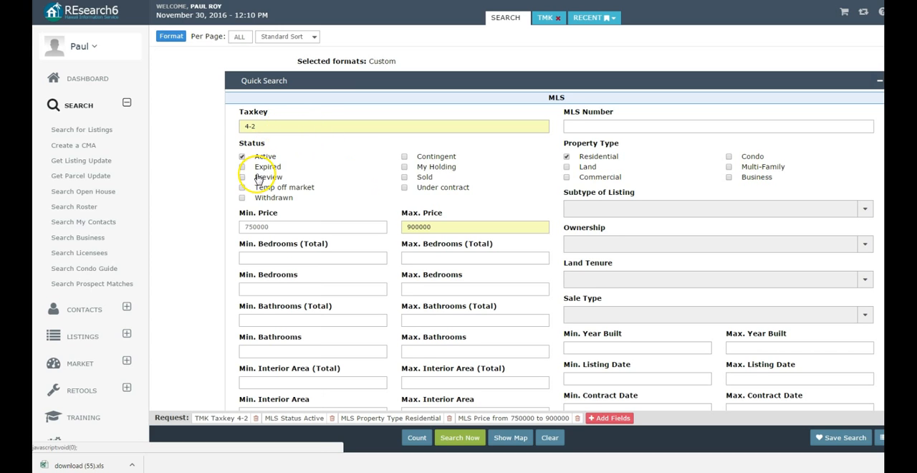
- Add the Contingent, Sold and Under contract statuses to the MLS search criteria
click(404, 157)
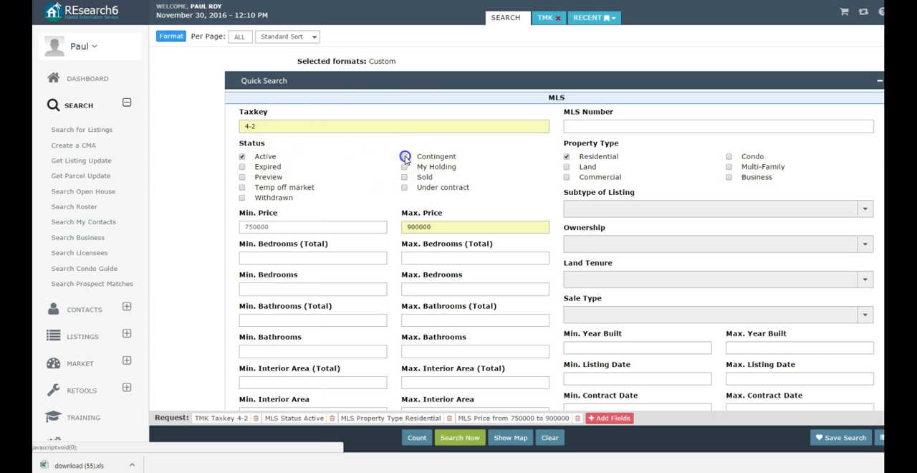
click(404, 177)
click(404, 188)
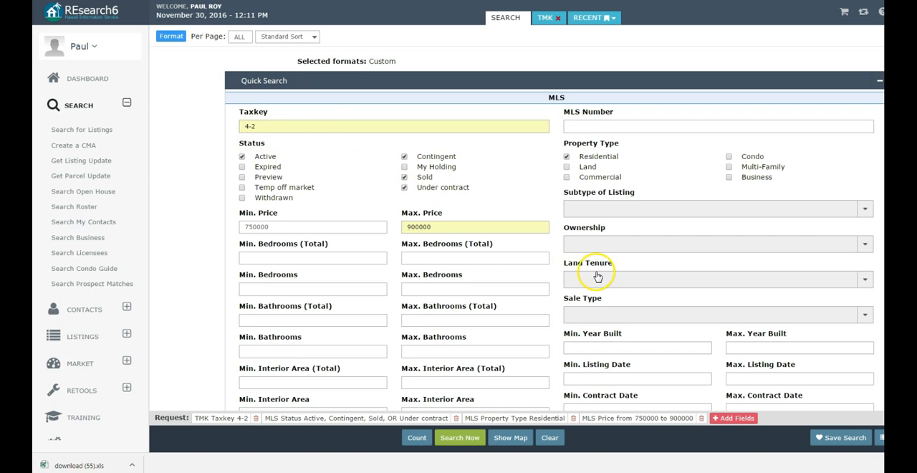
- Set the minimum sold date of the search to 6/1/2016
scroll(598, 276, down, 2)
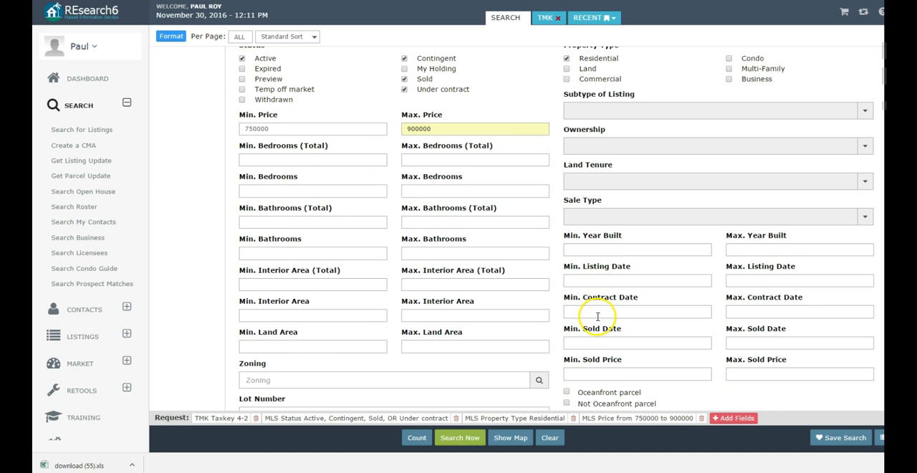
scroll(591, 326, down, 1)
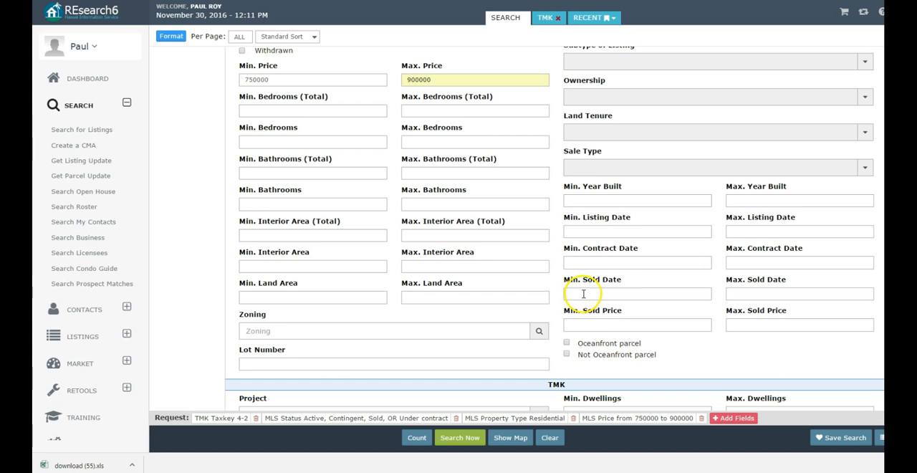
click(582, 266)
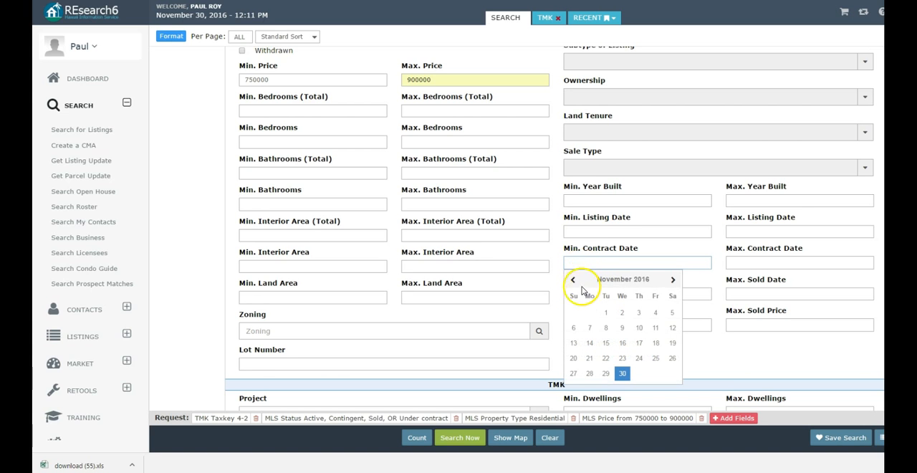
click(596, 232)
click(709, 264)
click(706, 291)
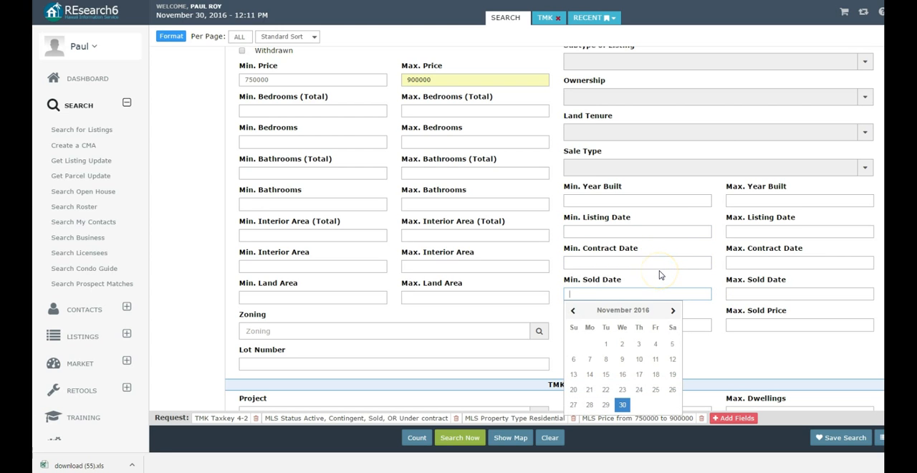
click(574, 311)
click(574, 311)
click(574, 311)
click(574, 312)
click(574, 312)
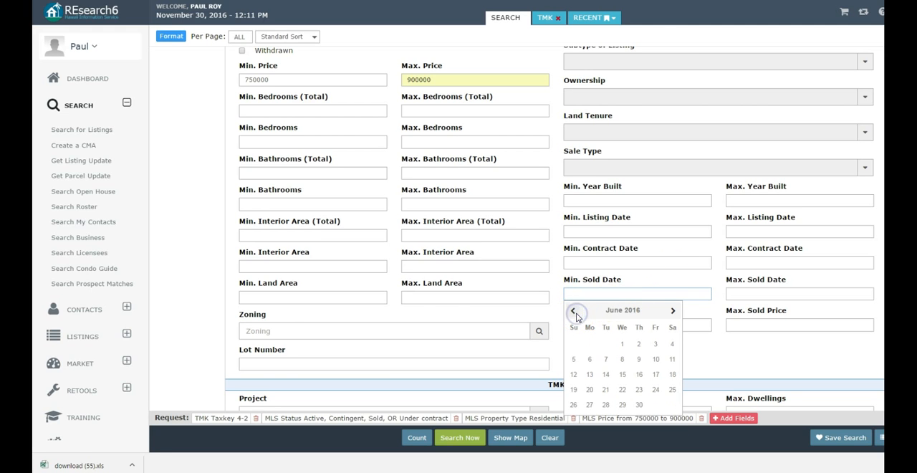
click(622, 345)
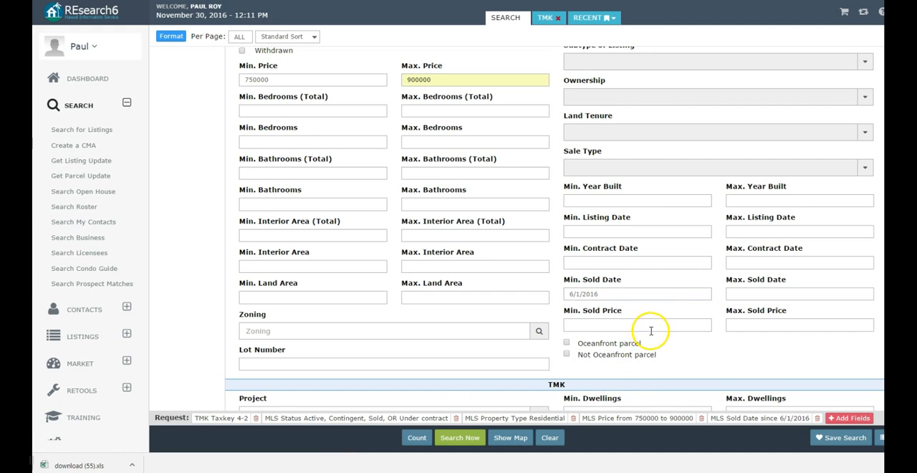
- Run the search and save the CSV in the desktop's Google Maps folder, named "CMA" followed by the client's surname
click(452, 441)
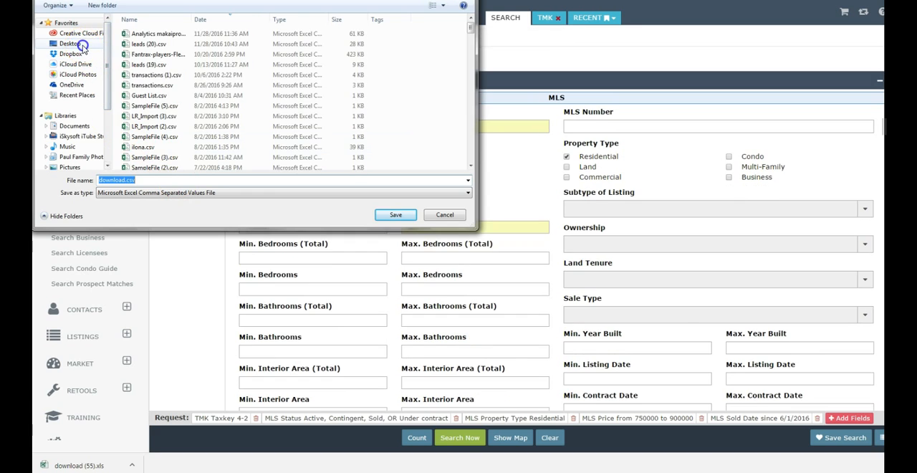
click(70, 44)
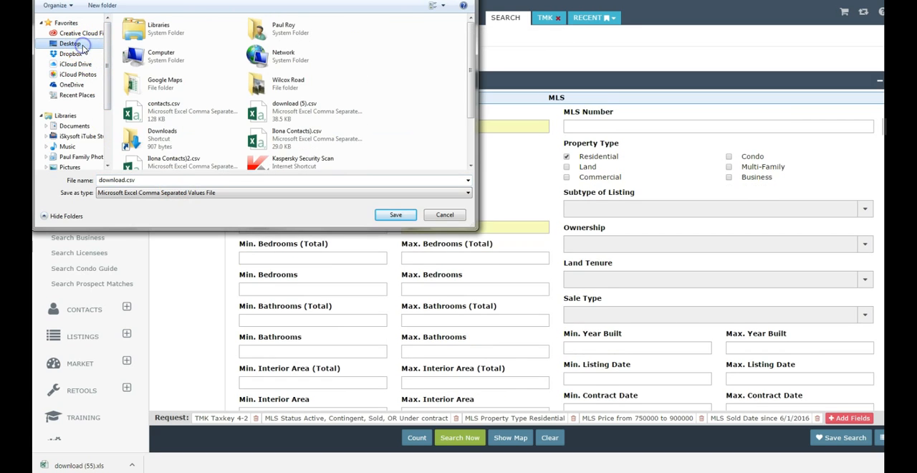
click(162, 89)
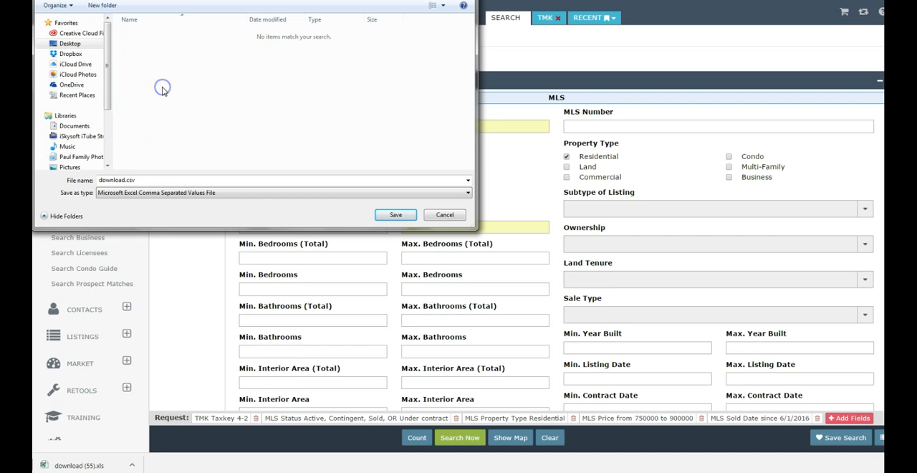
click(147, 178)
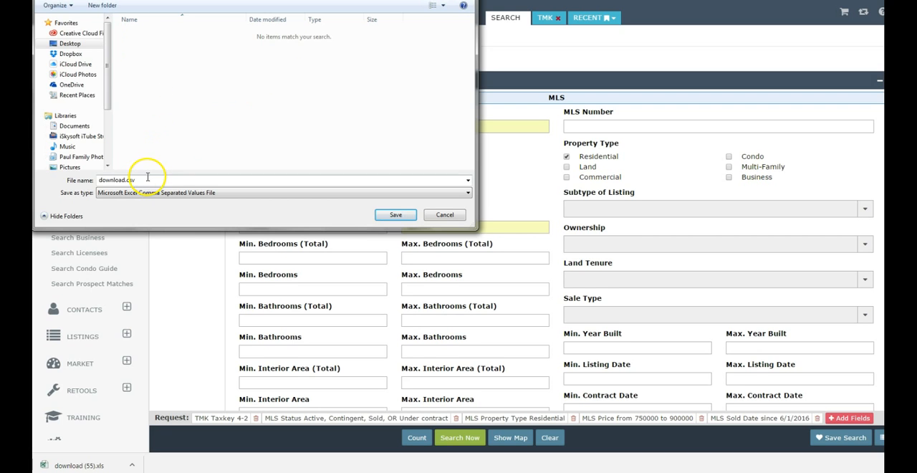
double_click(103, 181)
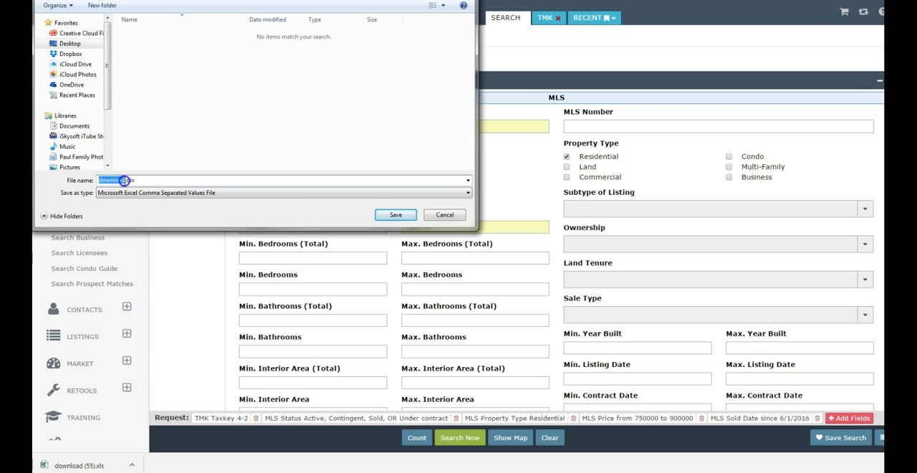
text(CMA Jones)
click(392, 215)
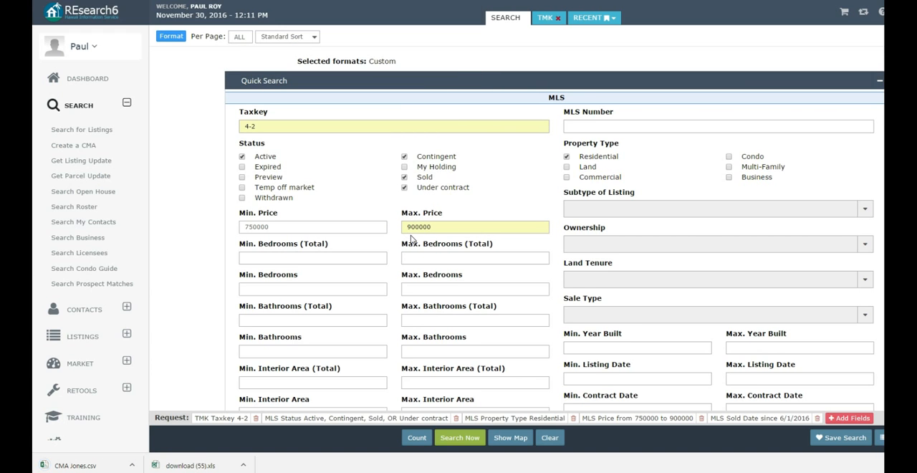
- Open Google Maps in a new browser tab, locate Kauai, Kauai County, HI, and clear the search
key(ctrl+t)
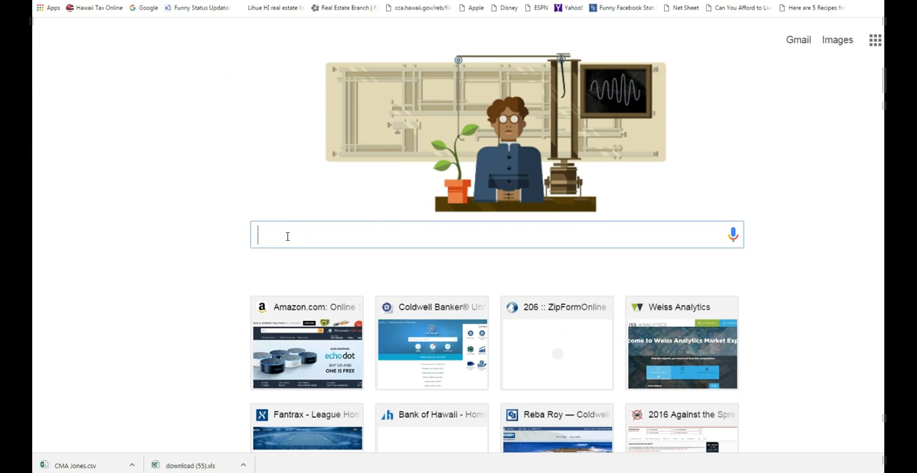
text(google)
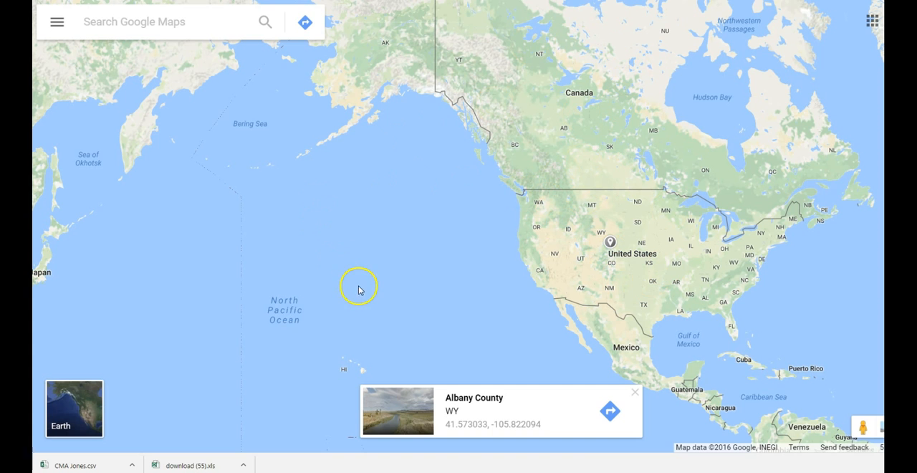
click(269, 26)
click(274, 33)
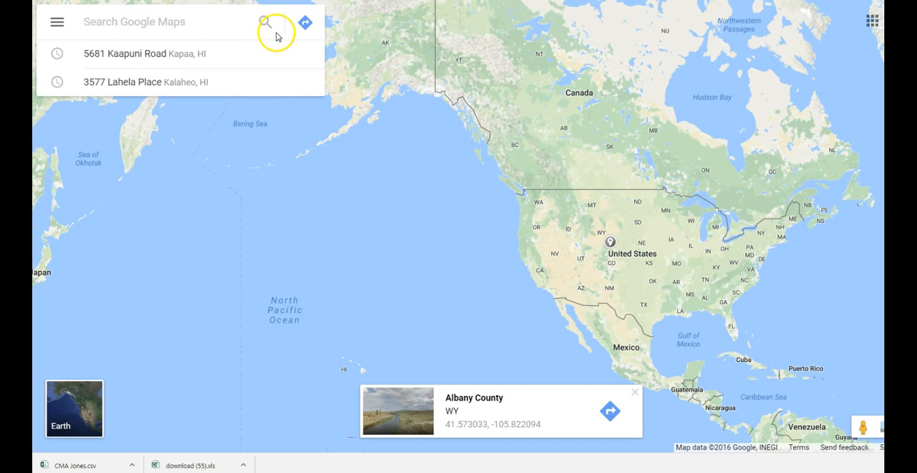
text(Kauai)
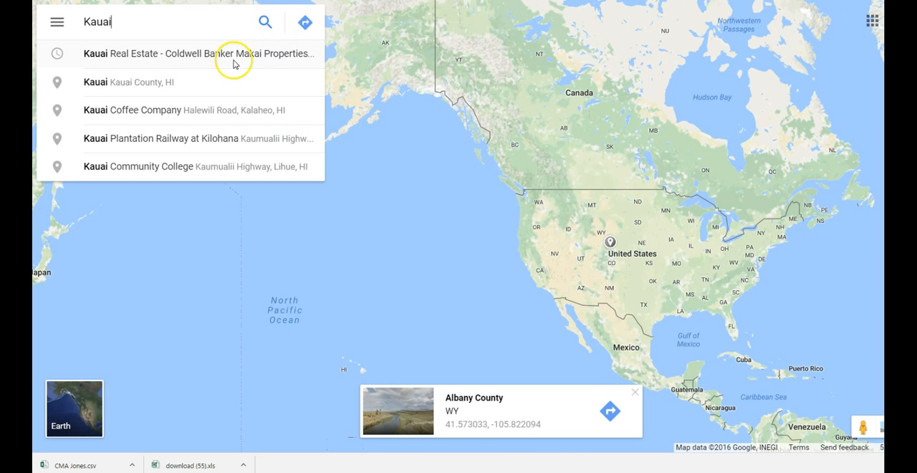
click(159, 80)
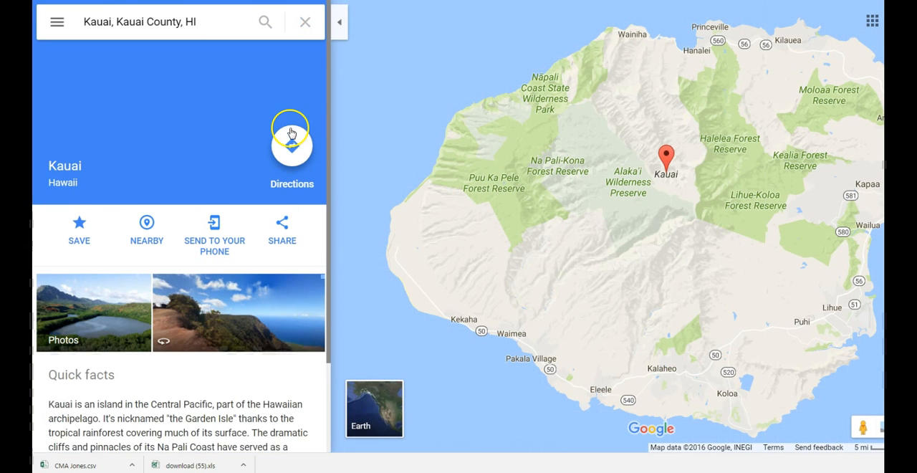
click(305, 22)
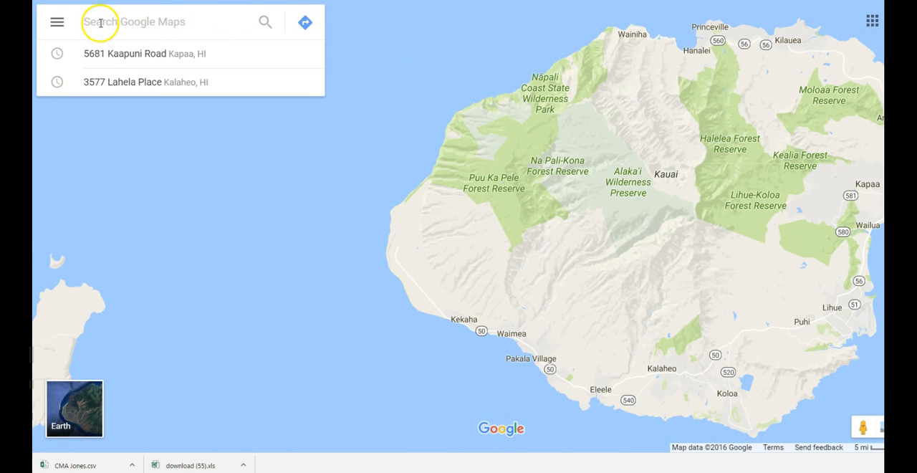
- Create a new custom map from the saved maps in Your places
click(59, 28)
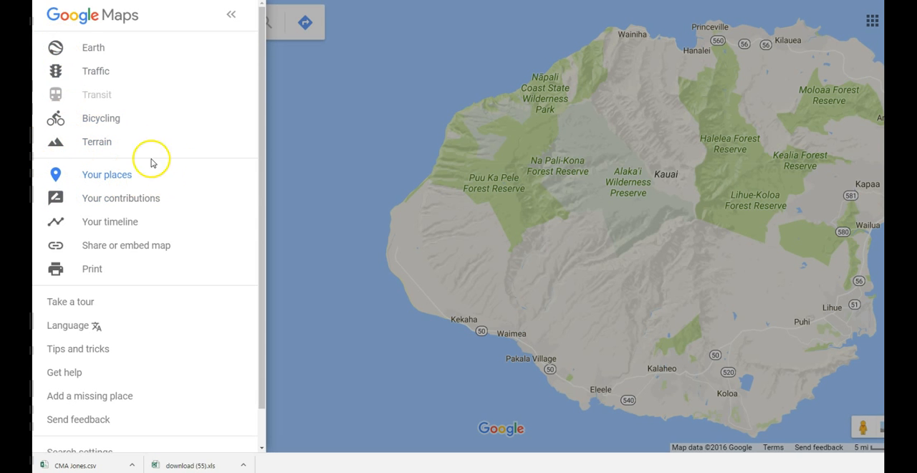
click(229, 21)
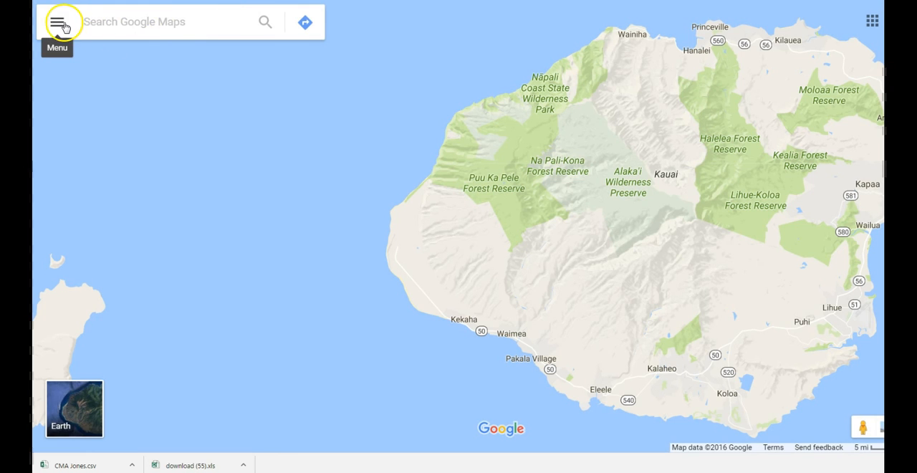
click(60, 25)
click(116, 179)
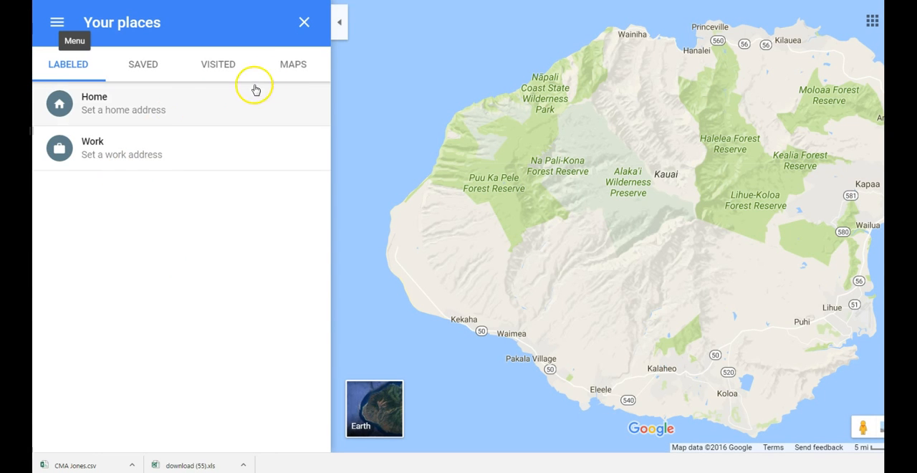
click(286, 72)
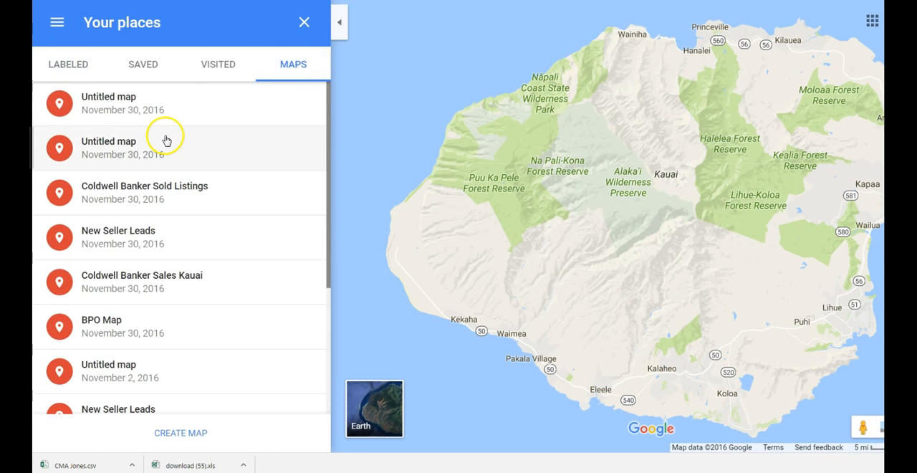
scroll(164, 140, down, 3)
scroll(164, 140, down, 2)
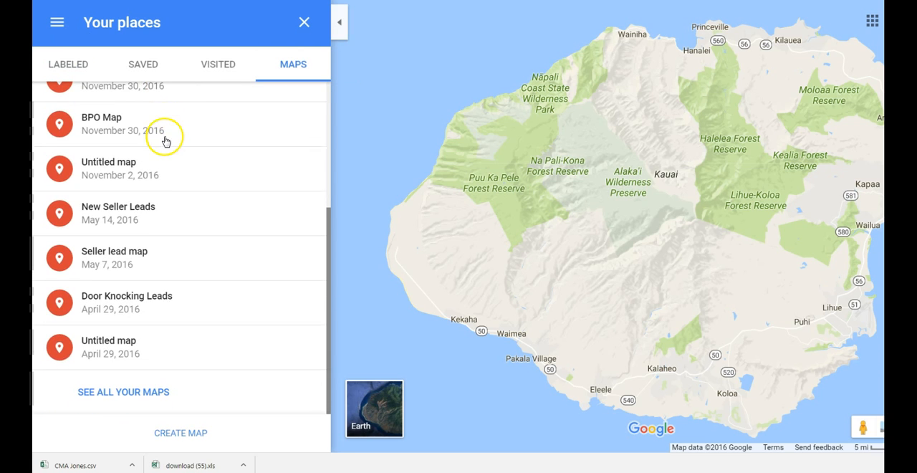
click(175, 434)
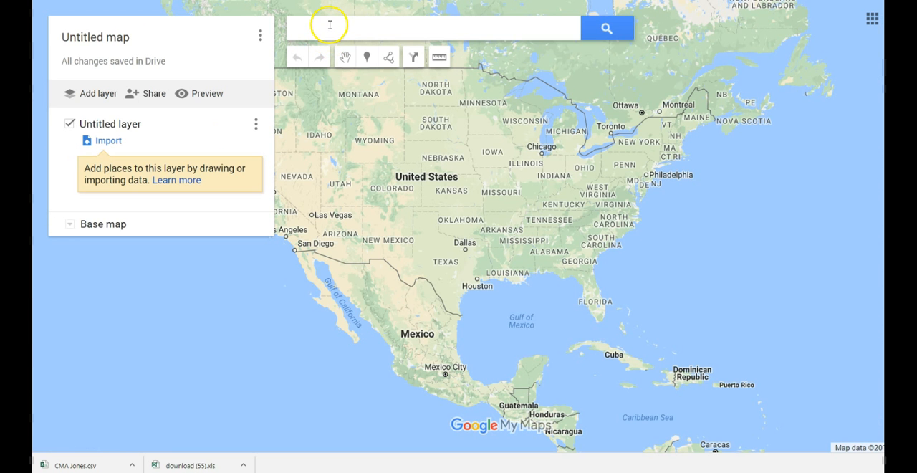
- Search the untitled map for "kauai" and choose the Kauai, Kauai County, HI suggestion
click(329, 25)
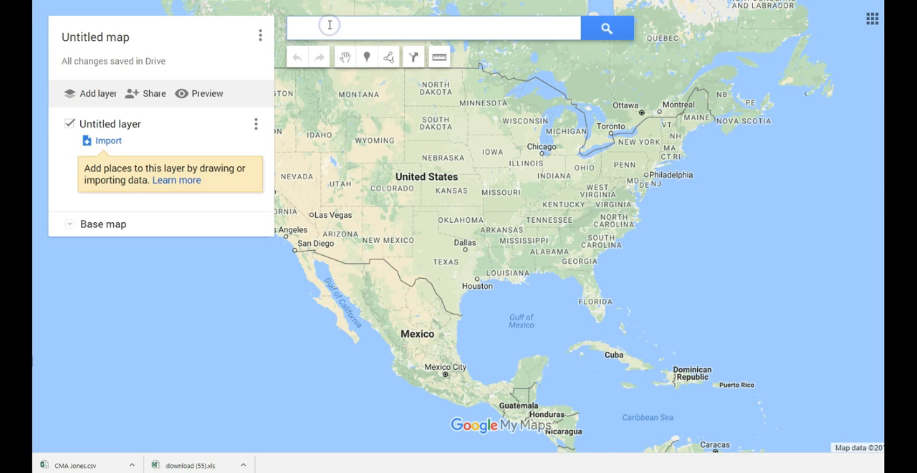
text(kauai)
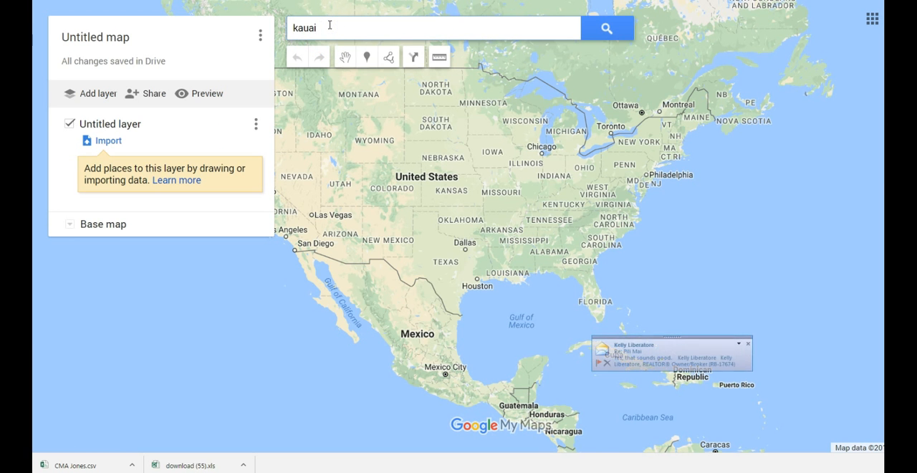
click(428, 64)
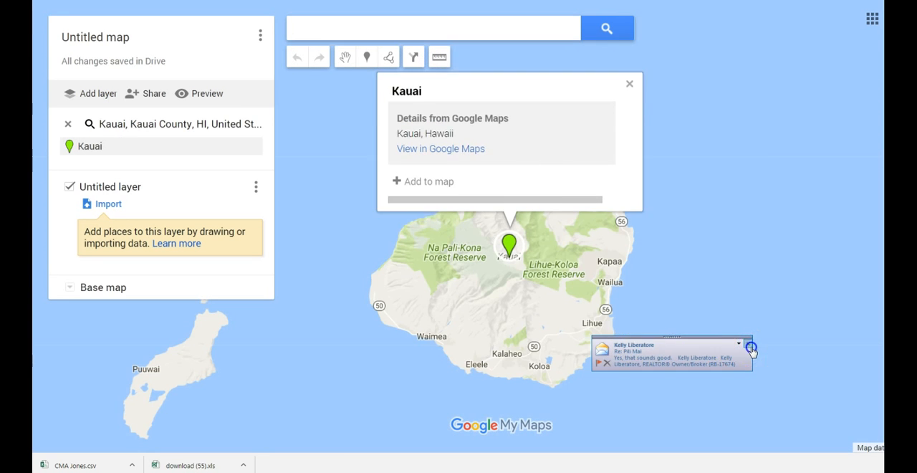
- Rename the untitled layer with the client's surname followed by "CMA"
click(562, 253)
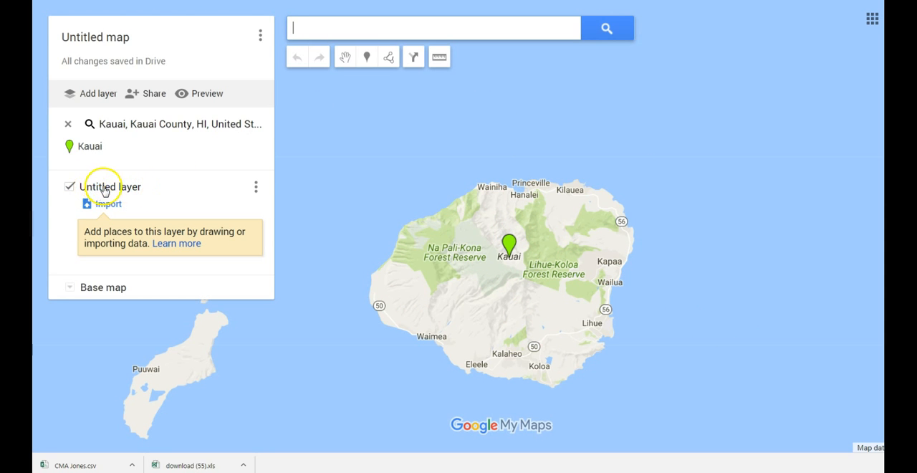
click(255, 186)
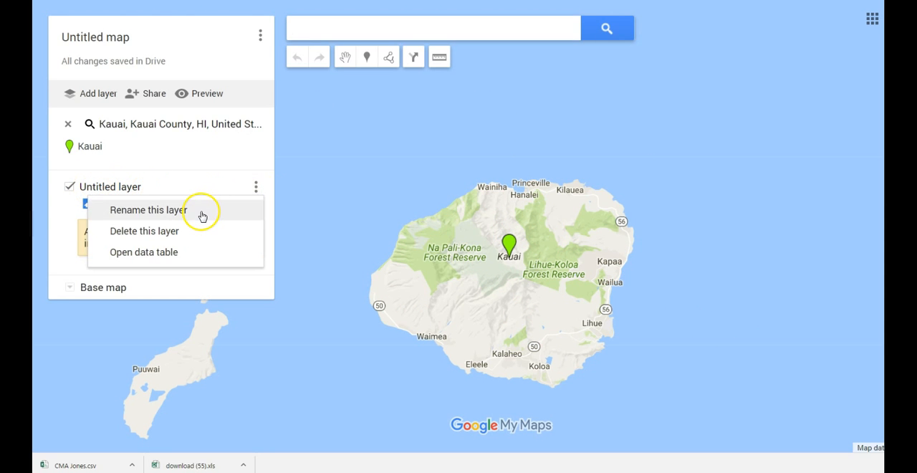
click(116, 186)
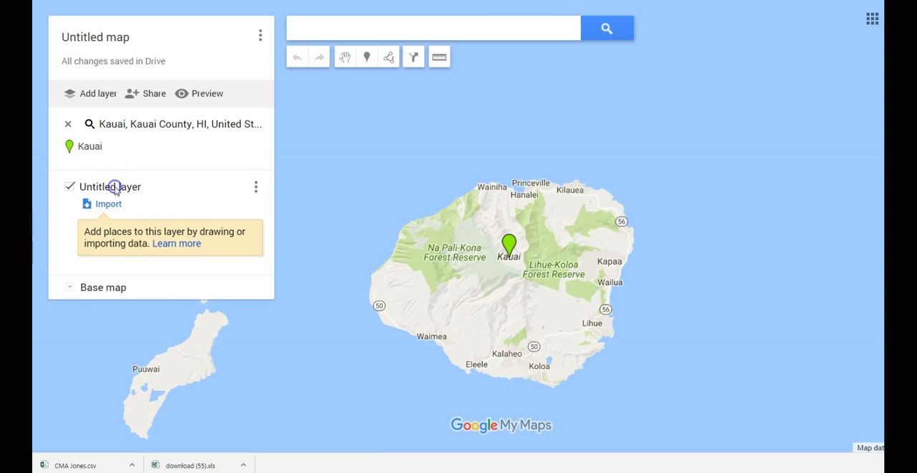
click(115, 188)
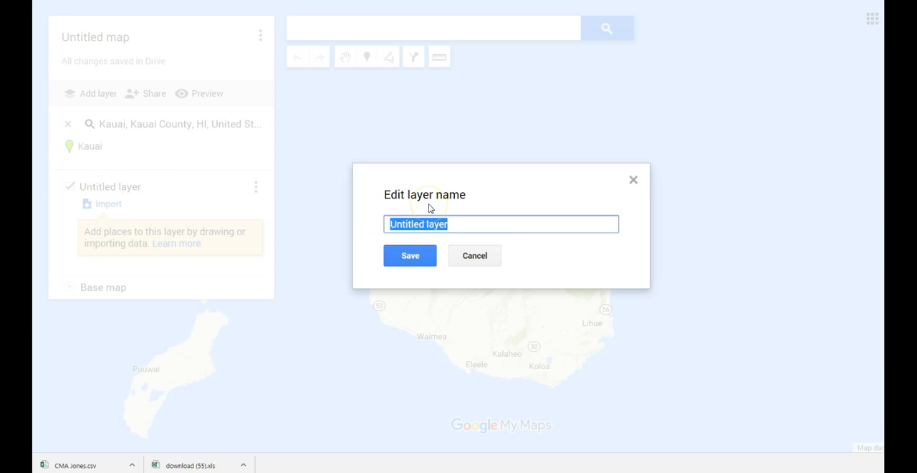
text(Jones CMA)
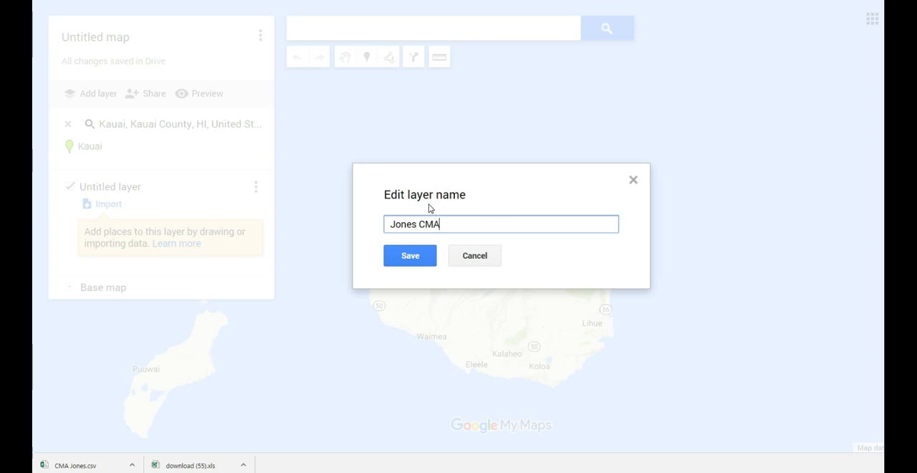
click(419, 255)
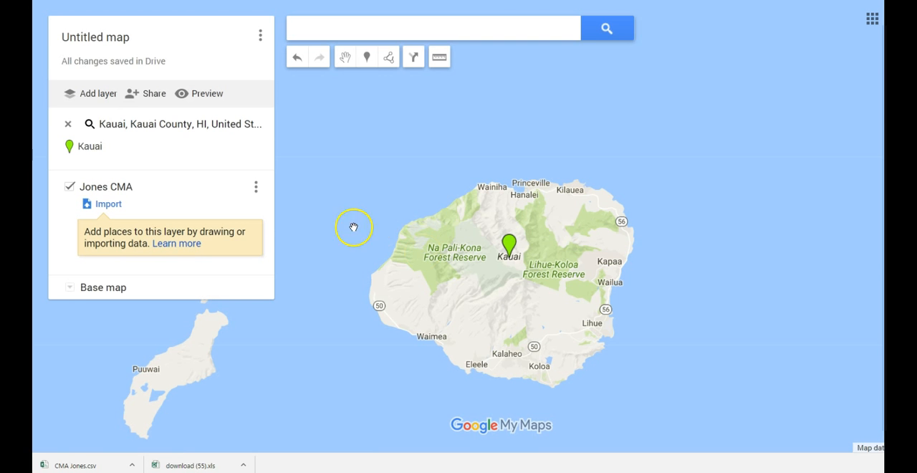
- Import the saved CMA CSV file for the client from the computer into the renamed layer
click(109, 205)
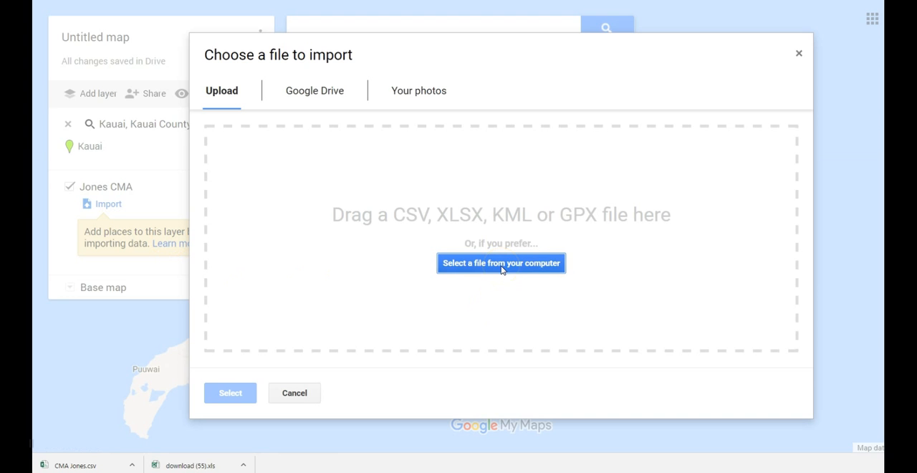
click(477, 265)
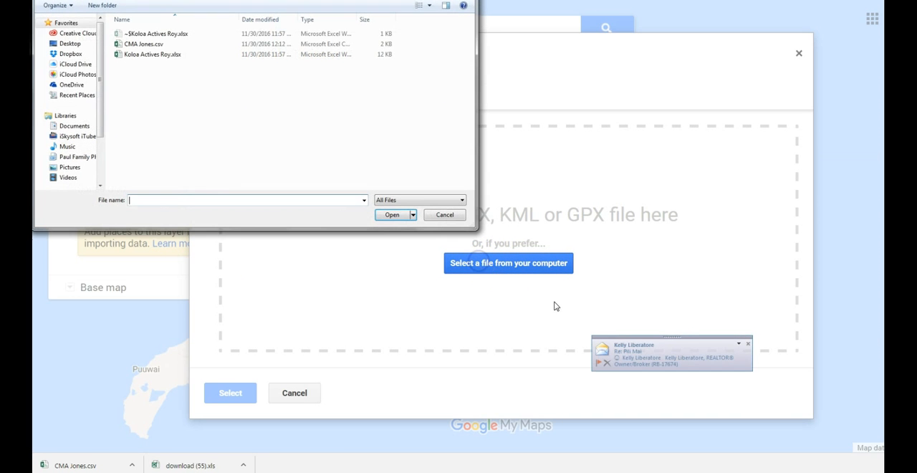
click(747, 343)
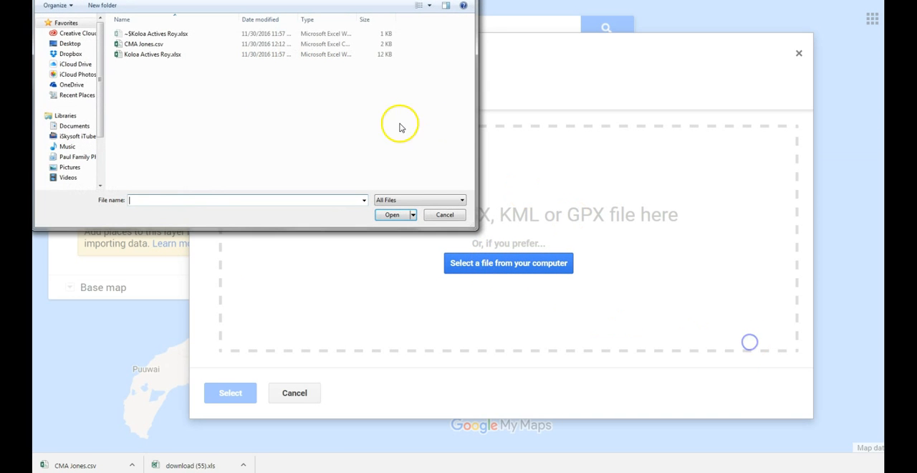
click(168, 46)
click(168, 45)
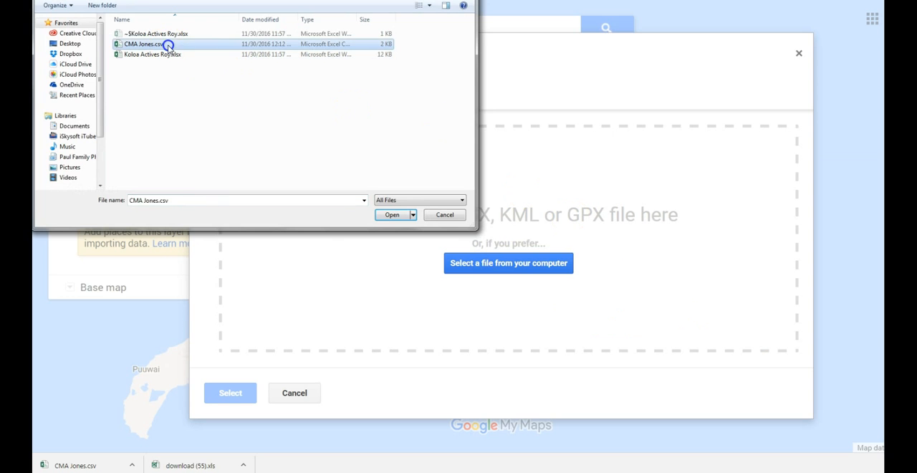
click(384, 216)
double_click(284, 46)
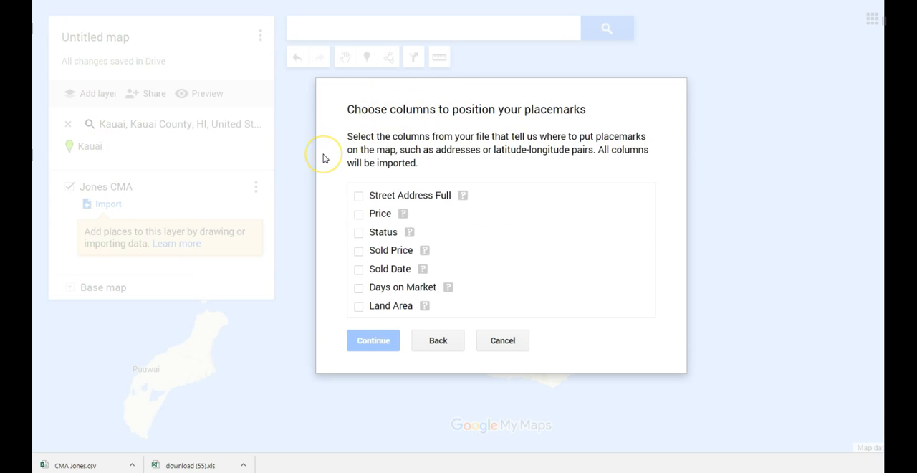
- Use the Street Address Full column both to position the placemarks and to title the markers, and finish the import
click(358, 197)
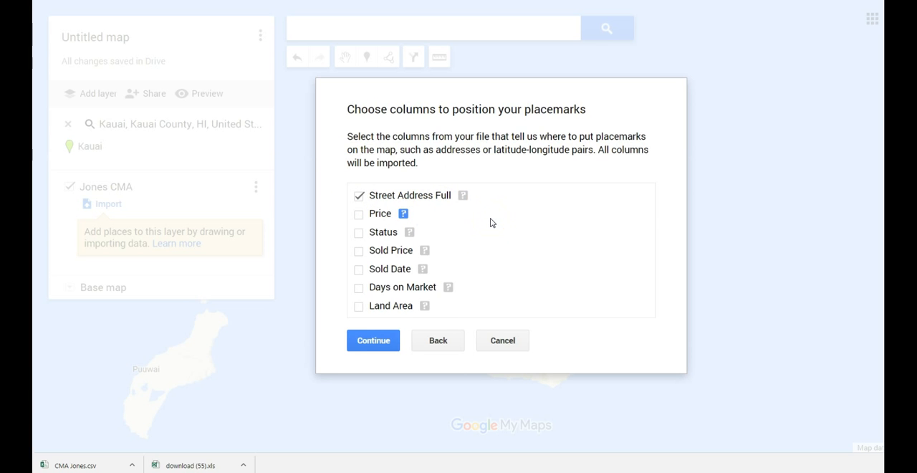
click(379, 341)
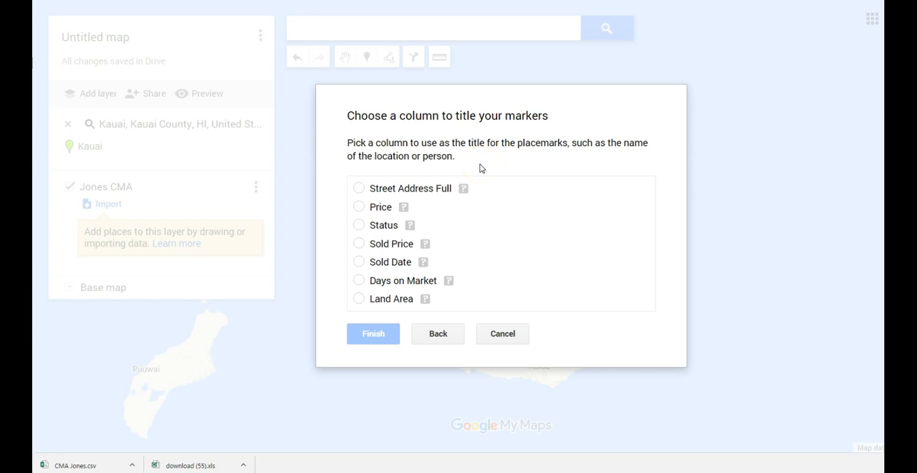
click(358, 187)
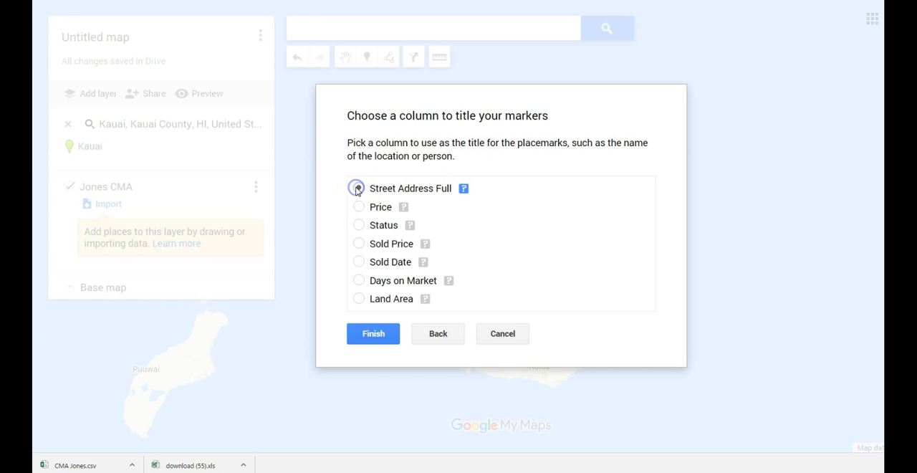
click(378, 337)
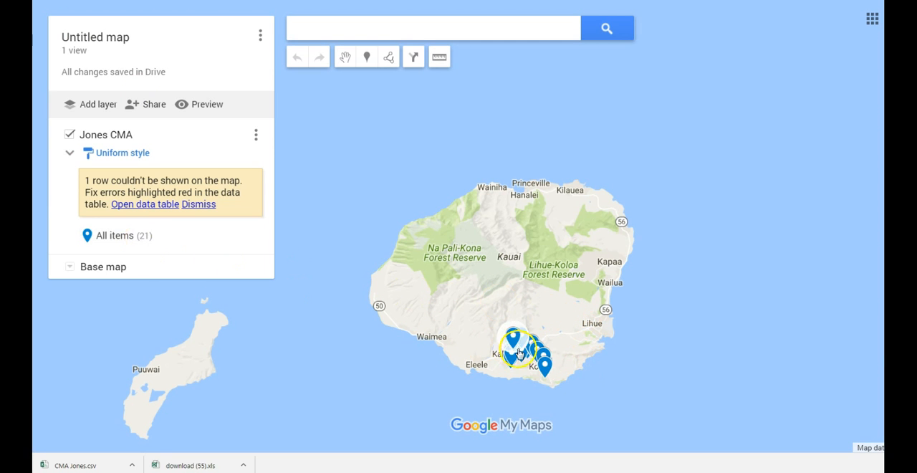
- Examine the imported listing markers around Kalaheo and Koloa, and view the details of the southernmost one near Kukui'ula Golf Course
drag(561, 331, 530, 250)
double_click(505, 300)
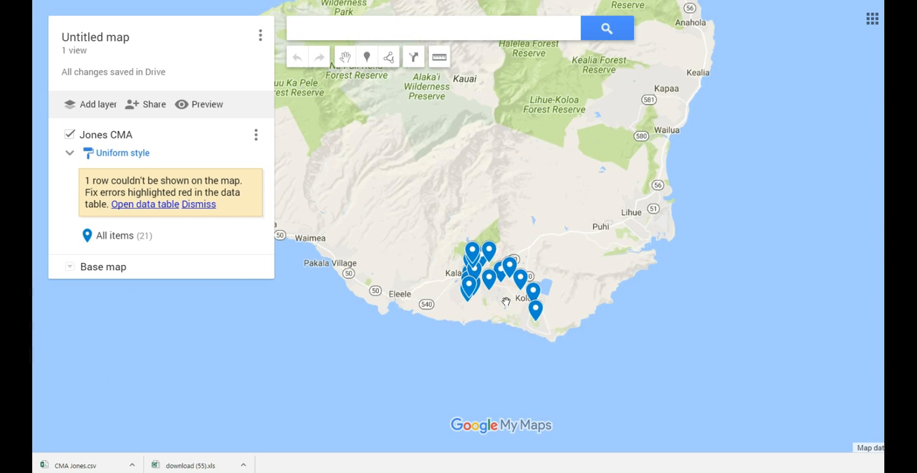
scroll(506, 302, up, 1)
scroll(506, 301, up, 1)
click(477, 287)
click(404, 239)
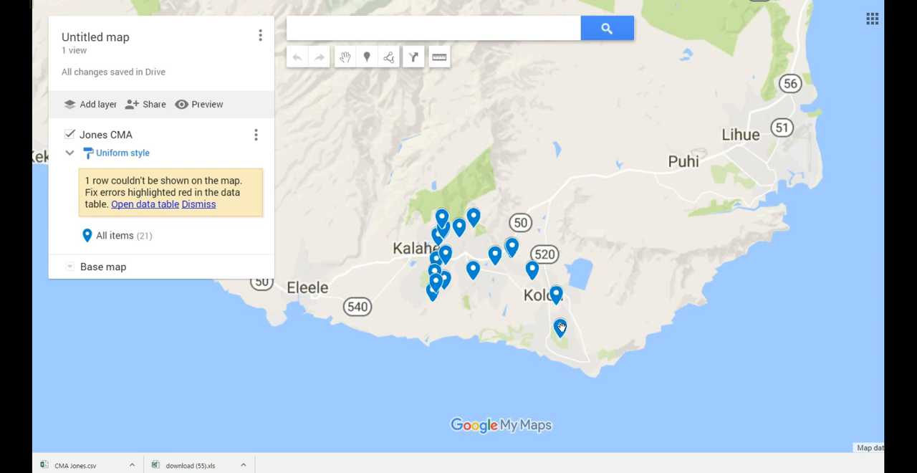
scroll(561, 327, up, 1)
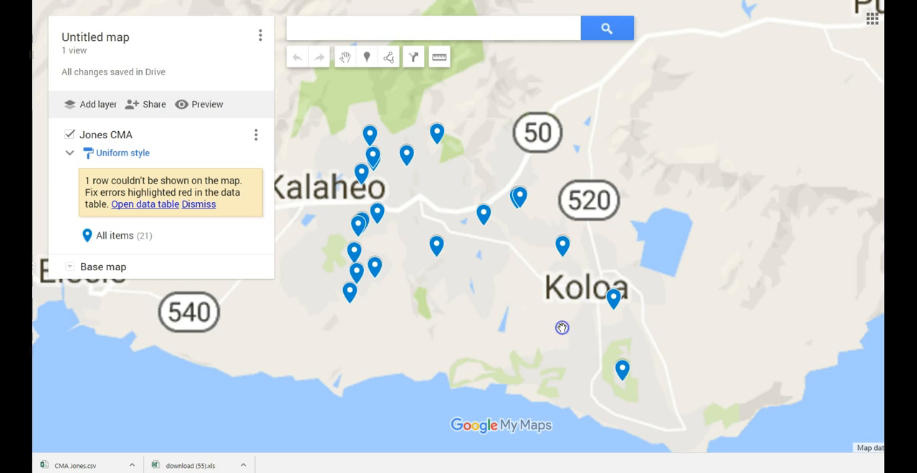
click(621, 369)
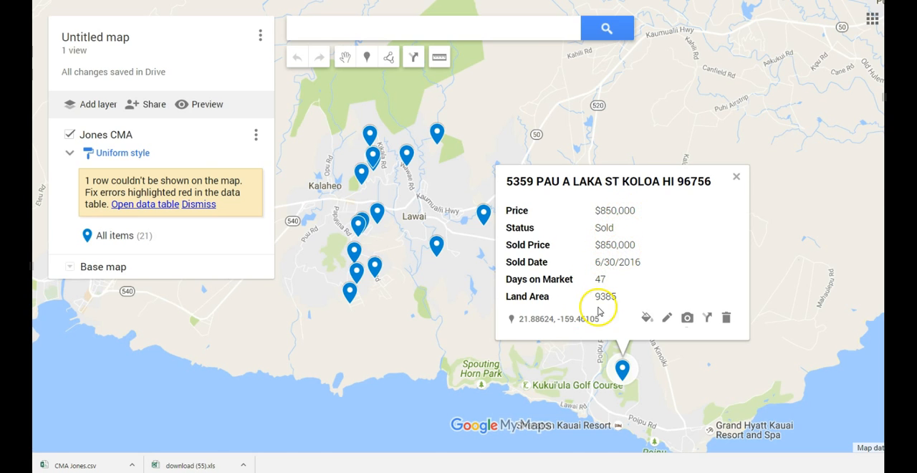
click(622, 369)
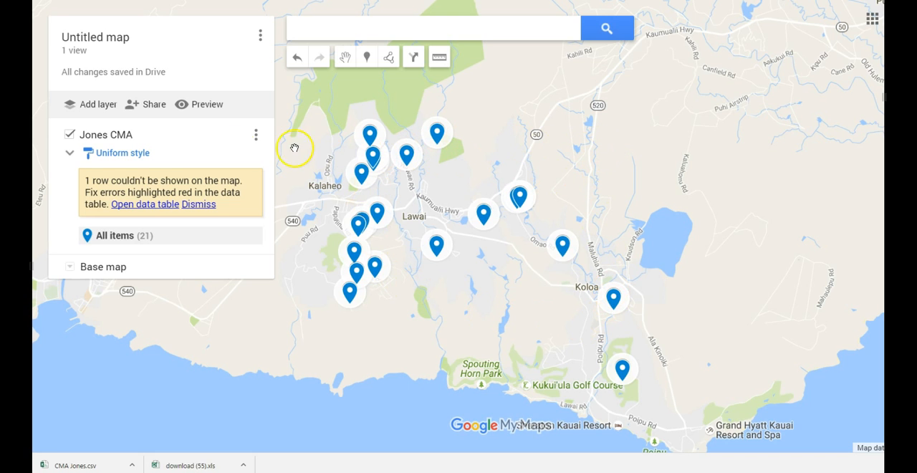
- Group the layer's places by the Status data column so the markers are styled by category
click(134, 158)
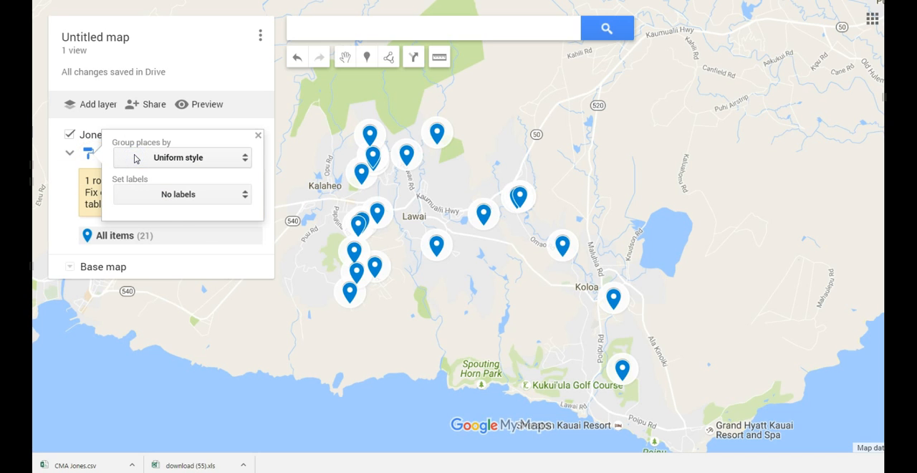
click(136, 158)
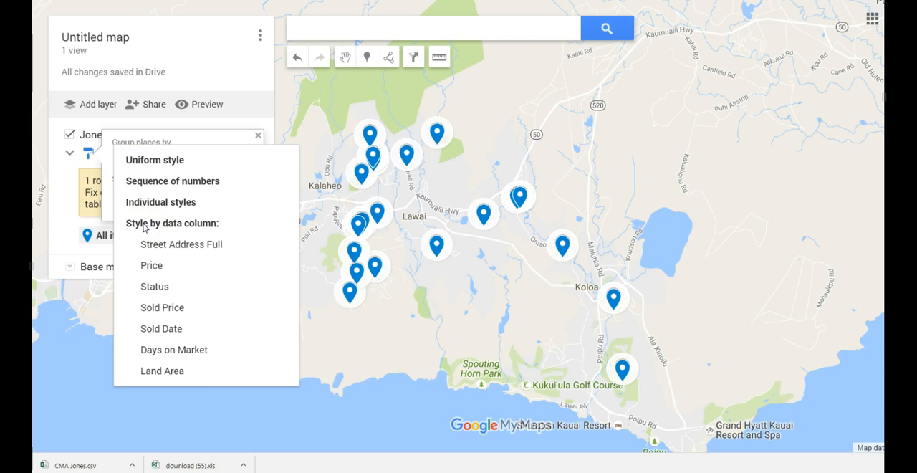
click(160, 289)
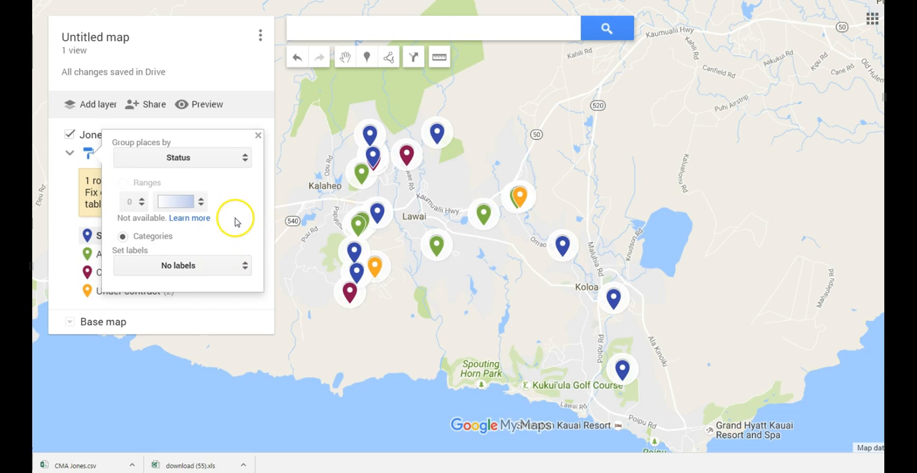
click(258, 136)
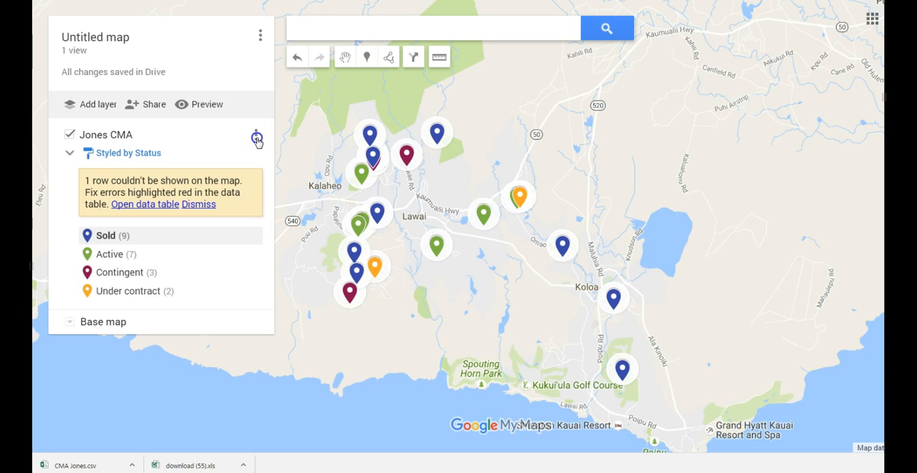
- Review the status categories against the map markers and view the details of the Active listing just northeast of Kalaheo
click(112, 259)
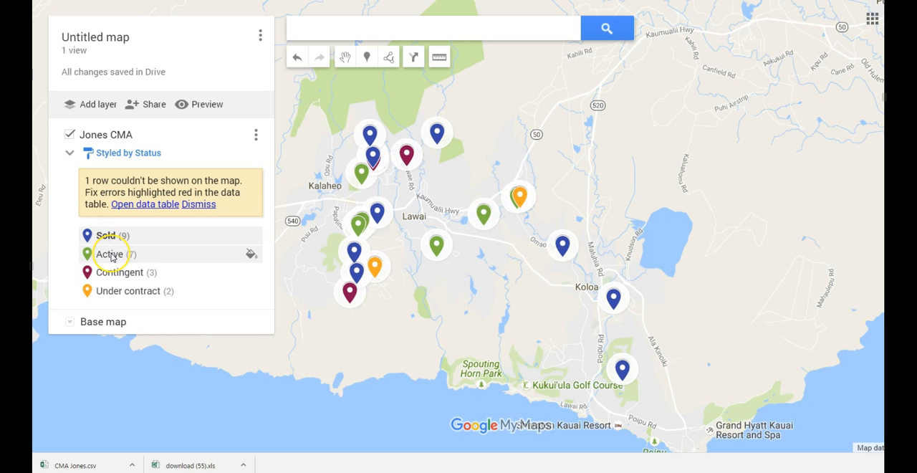
click(123, 293)
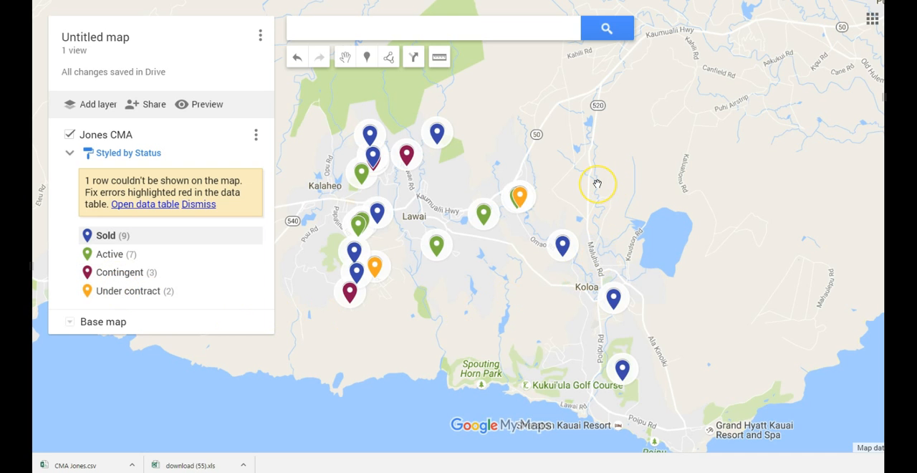
scroll(597, 184, down, 1)
drag(405, 205, 399, 301)
scroll(397, 287, down, 1)
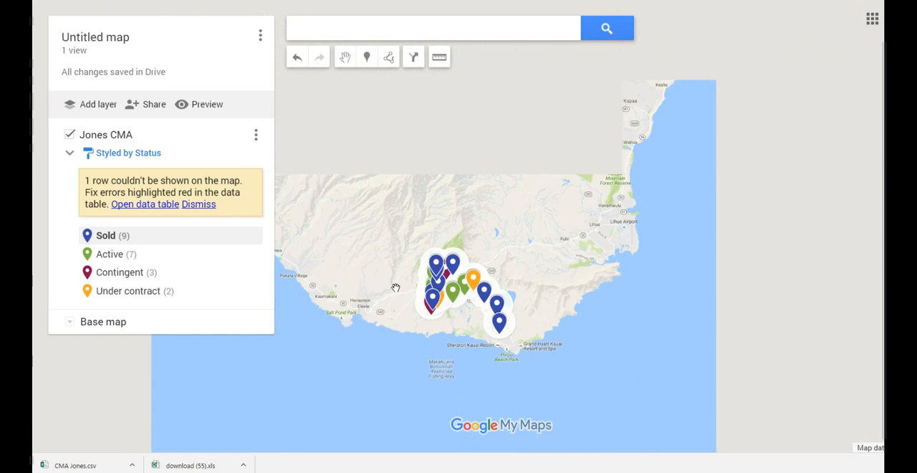
scroll(414, 281, up, 2)
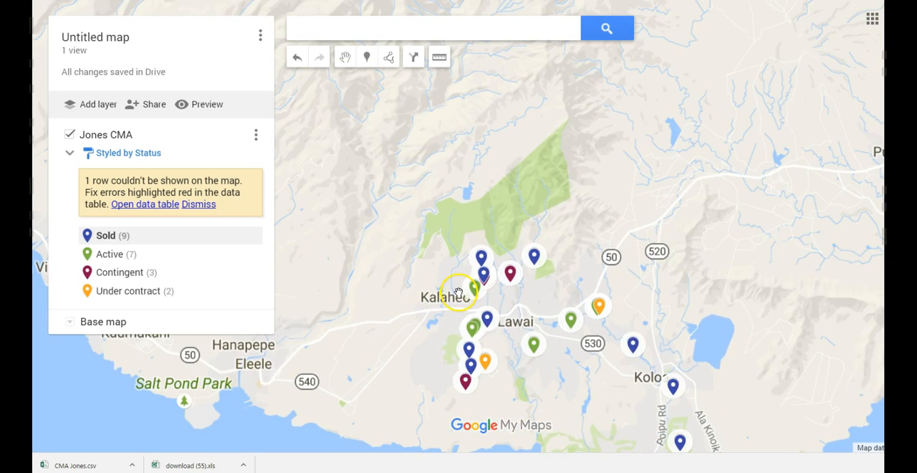
scroll(493, 297, up, 1)
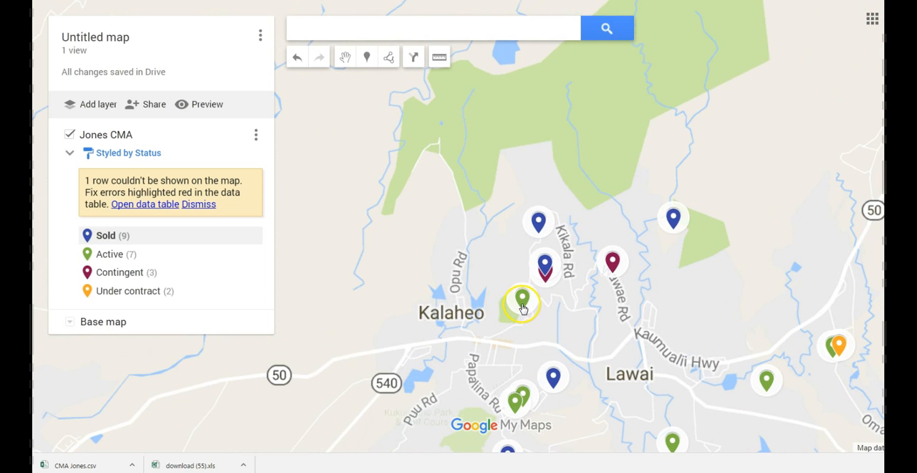
click(522, 304)
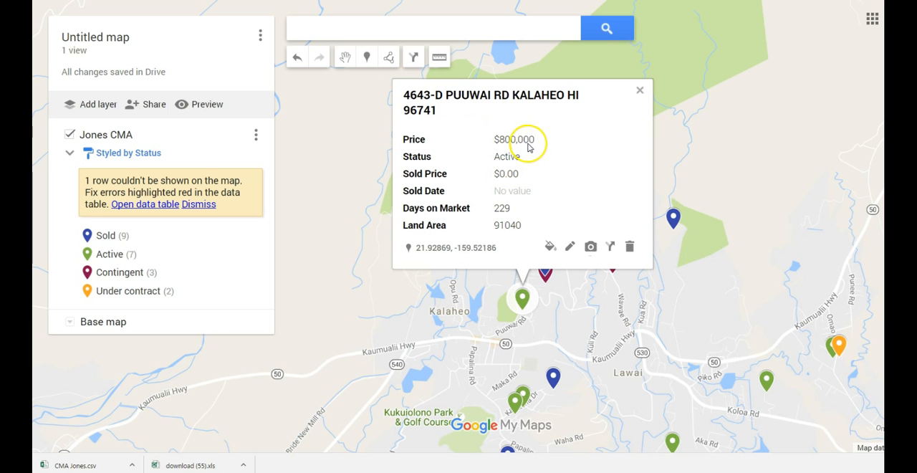
click(640, 90)
- Survey the color-coded listings across southern Kauai and check the Kalaheo Active listing's details again
scroll(459, 227, down, 1)
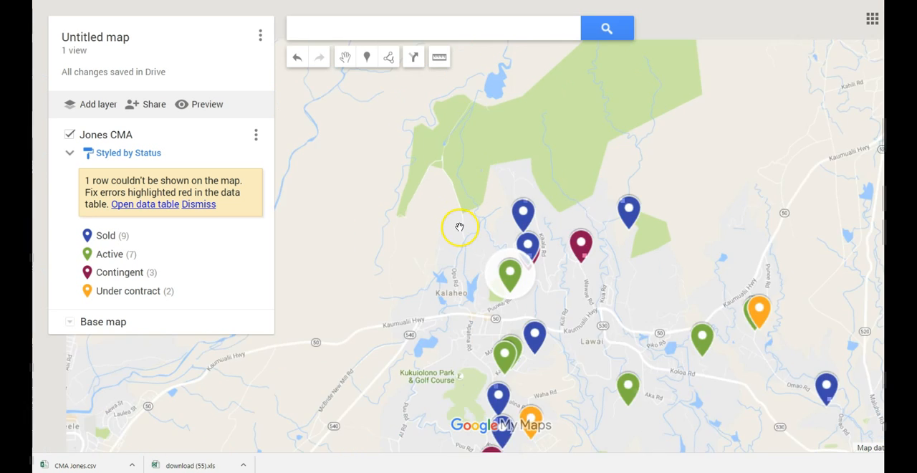
scroll(461, 229, down, 3)
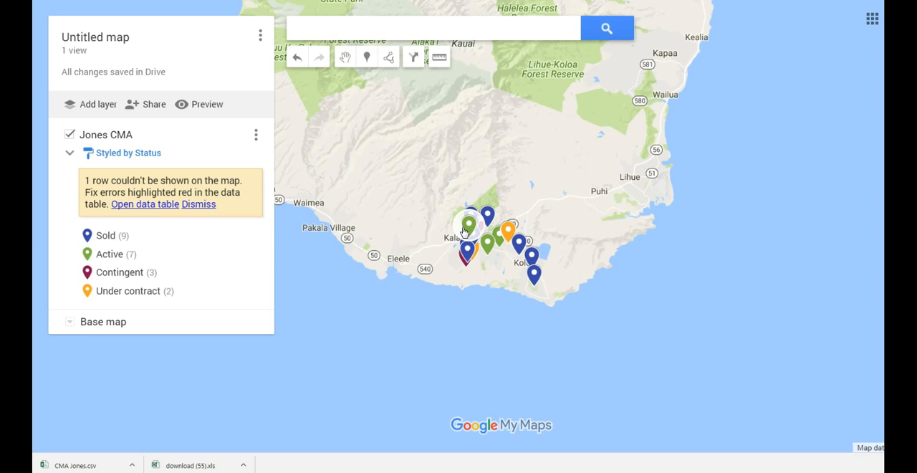
click(447, 224)
scroll(443, 227, up, 1)
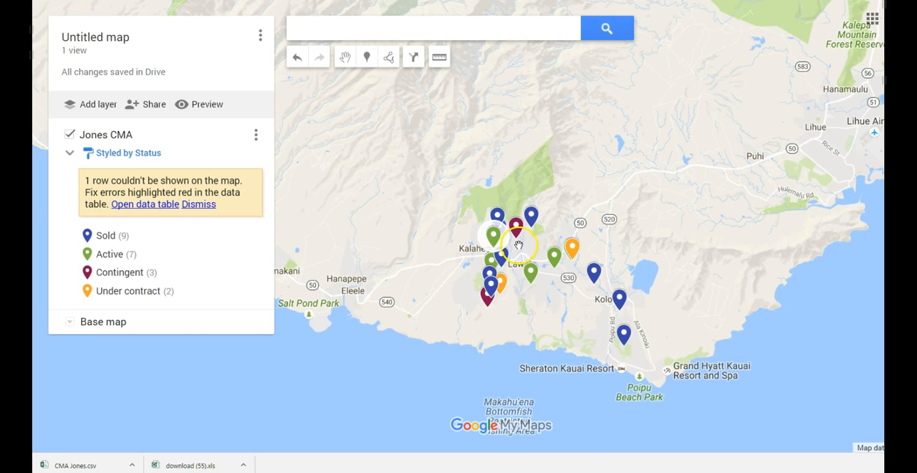
click(493, 238)
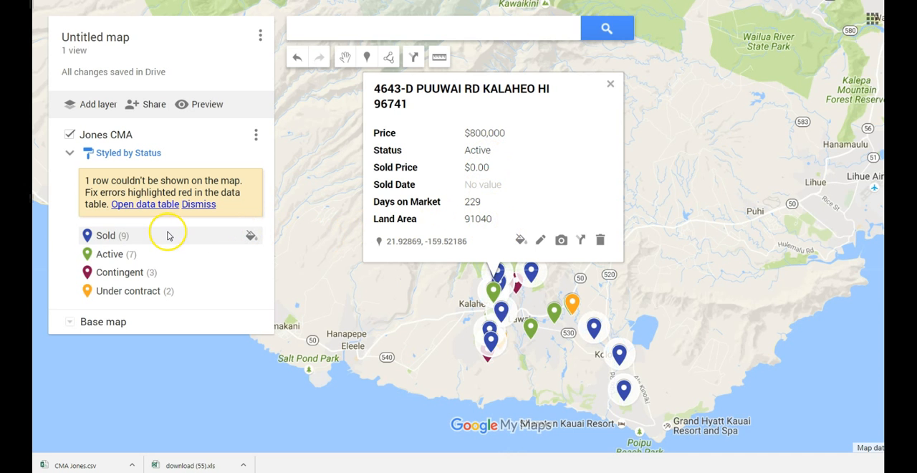
click(611, 84)
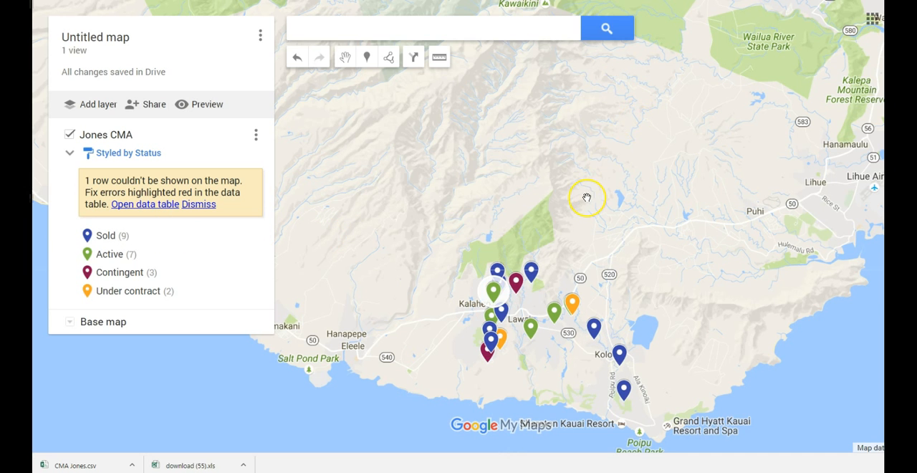
- Start sharing the map and give it the title "Jones Cma", leaving the description empty
scroll(587, 197, down, 1)
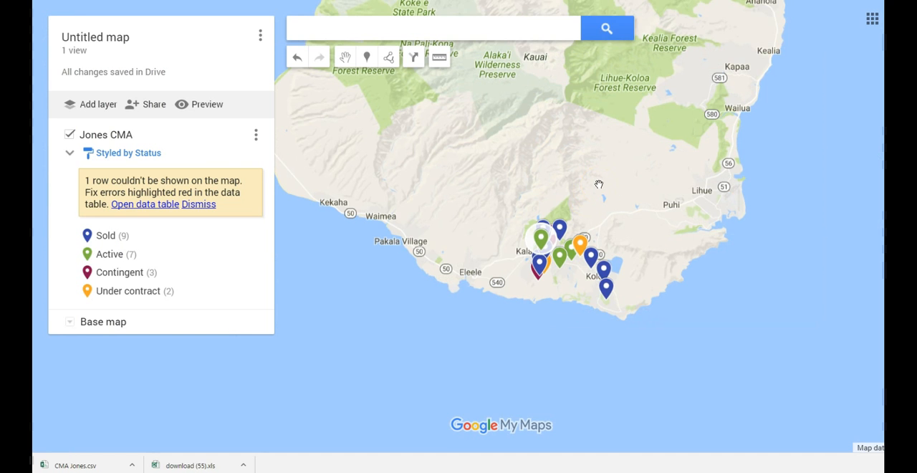
click(401, 196)
click(150, 107)
click(385, 228)
text(Jones Cma)
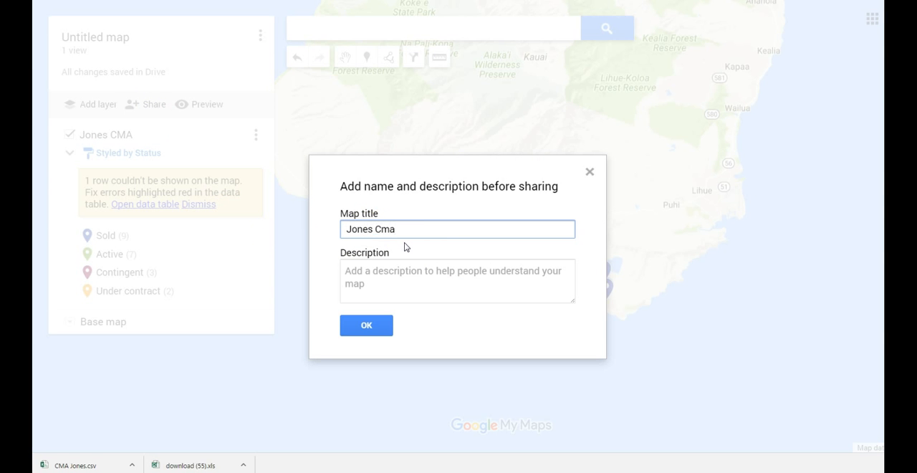
click(402, 265)
click(366, 327)
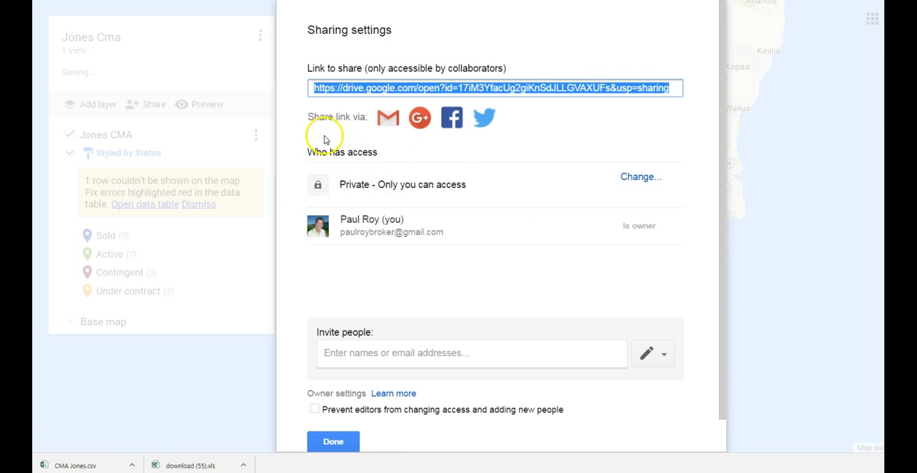
- Set link sharing to "On - Anyone with the link" with view access, and copy the map's share link
click(649, 177)
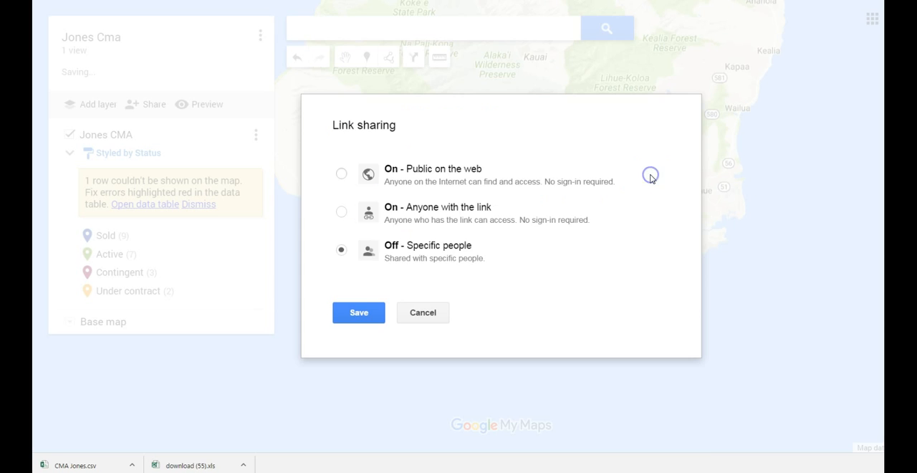
click(341, 211)
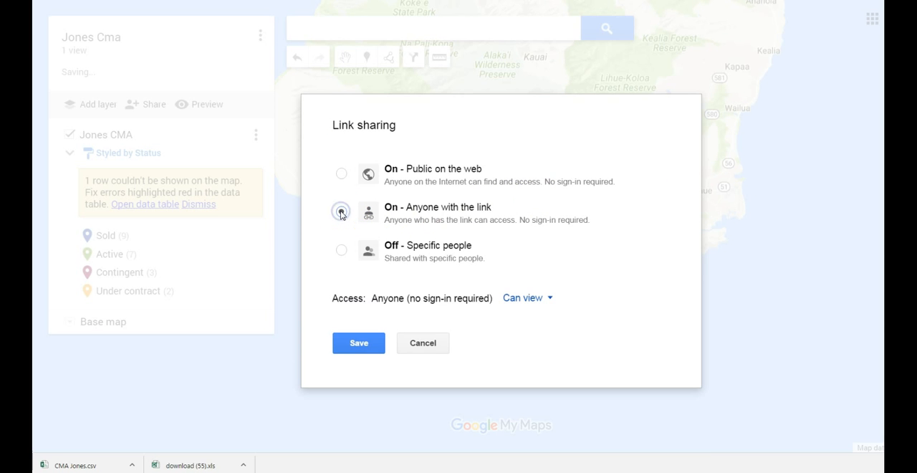
click(358, 343)
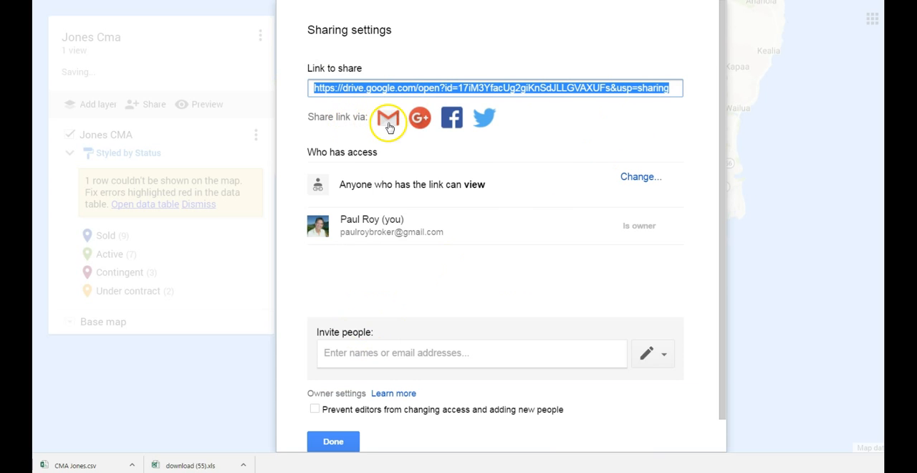
right_click(432, 87)
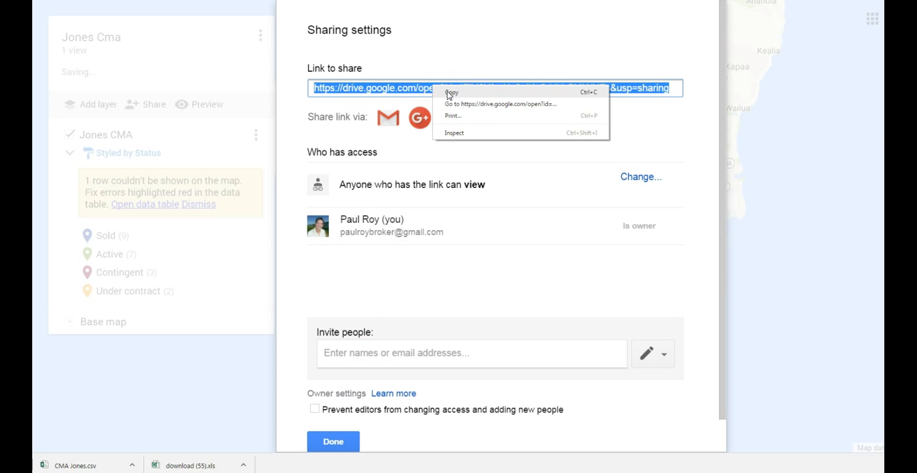
click(447, 92)
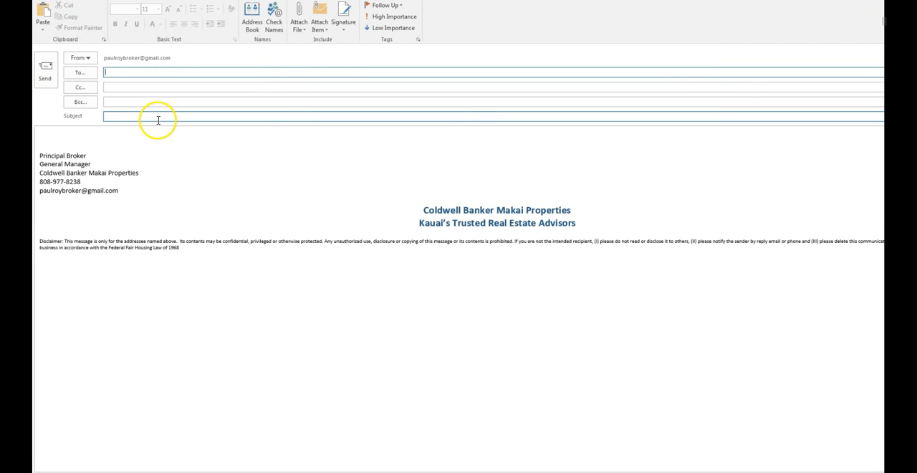
- In a new Outlook message to the sender's own address, paste the map link into the body and set the subject to "Map to Properties"
text(paul)
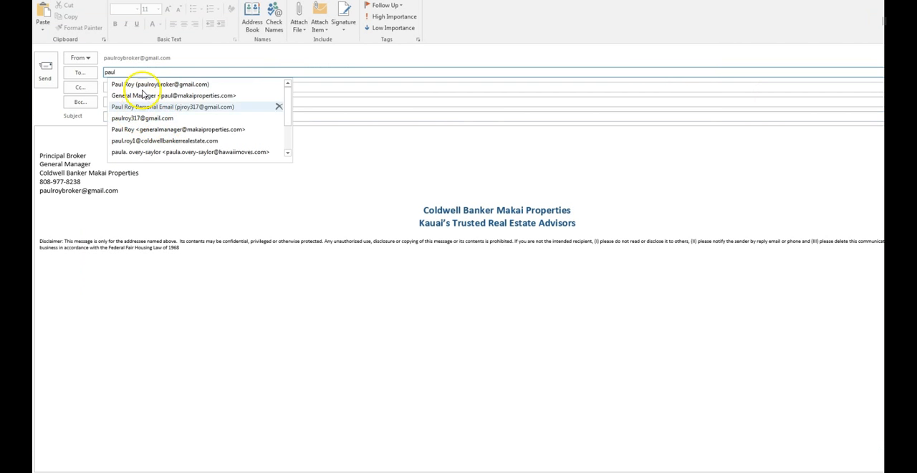
click(143, 84)
click(106, 138)
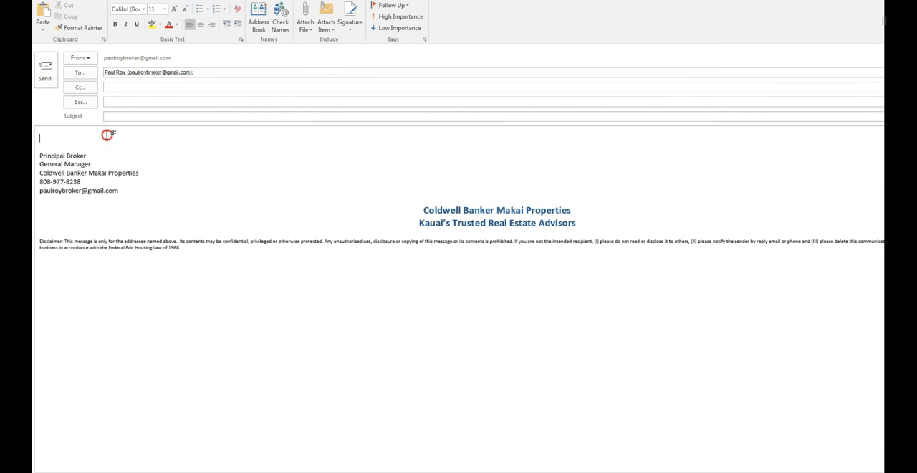
click(104, 140)
right_click(104, 138)
click(131, 180)
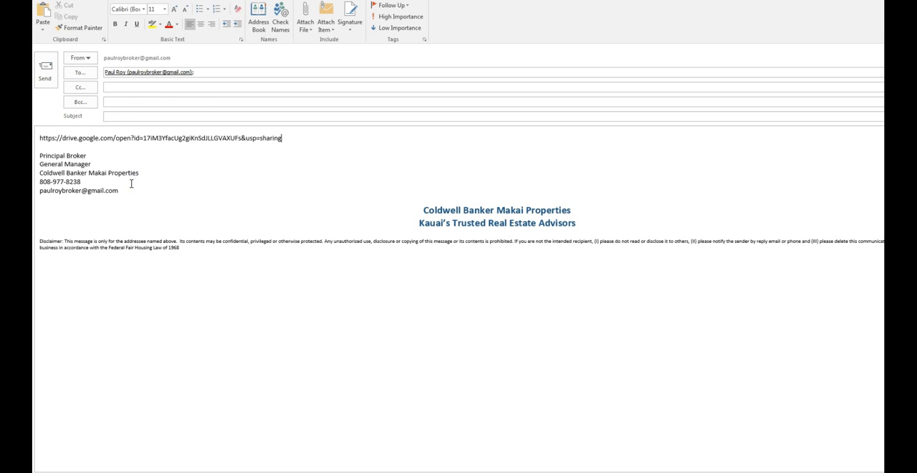
key(Return)
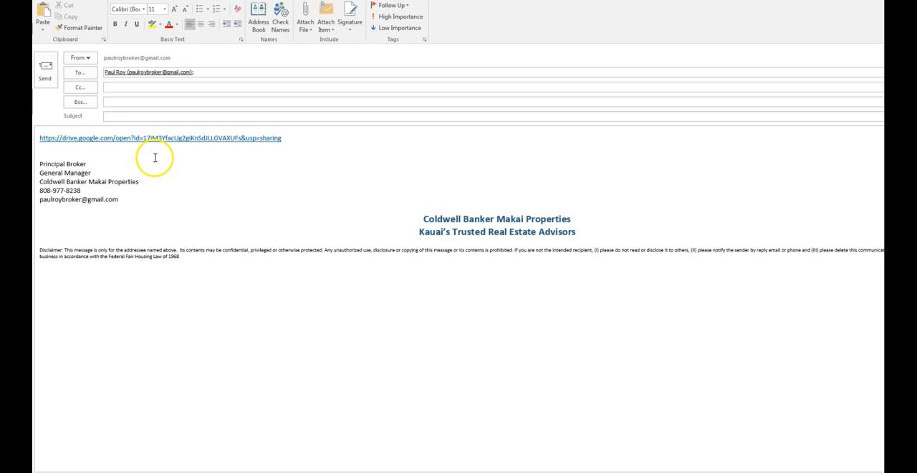
click(153, 116)
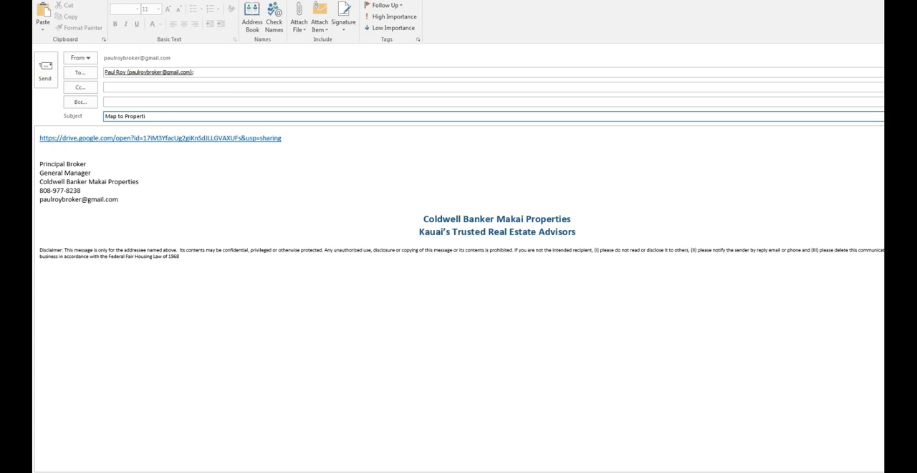
- Open the shared map from the email's link and view the details of the Active listing just southeast of Lawai
ctrl+click(168, 139)
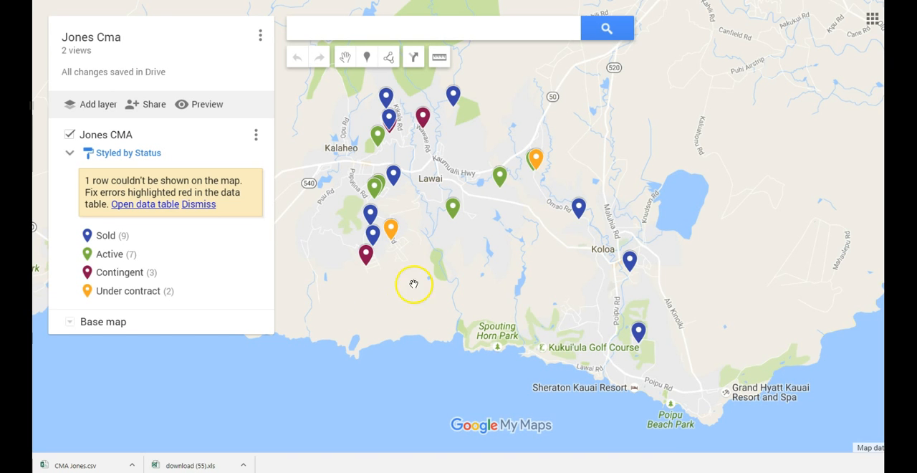
click(457, 206)
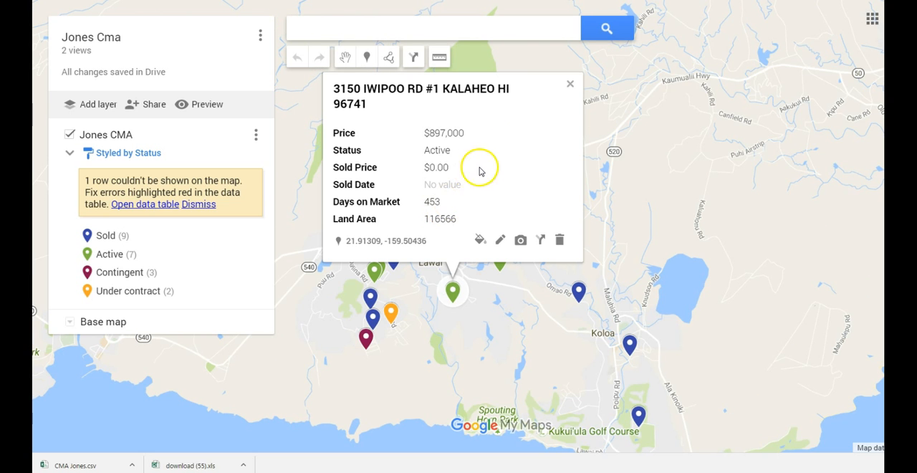
click(569, 84)
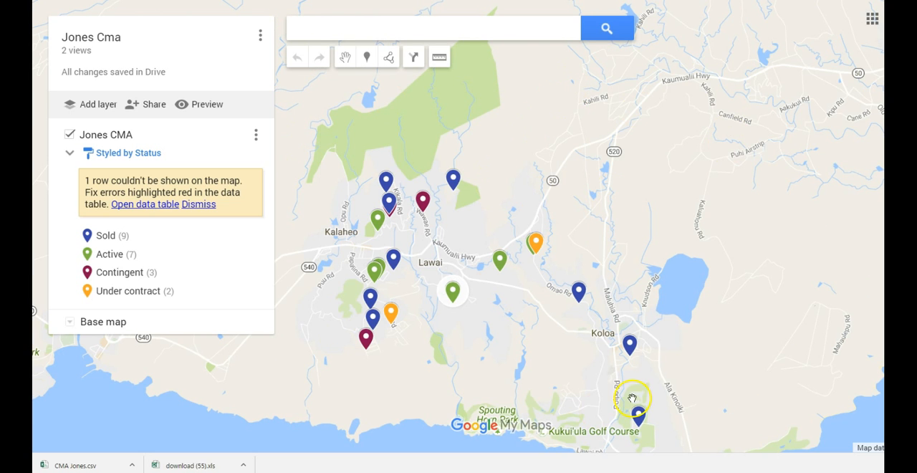
- Survey where the color-coded listings lie on the whole island of Kauai
scroll(644, 363, down, 1)
scroll(644, 363, down, 1)
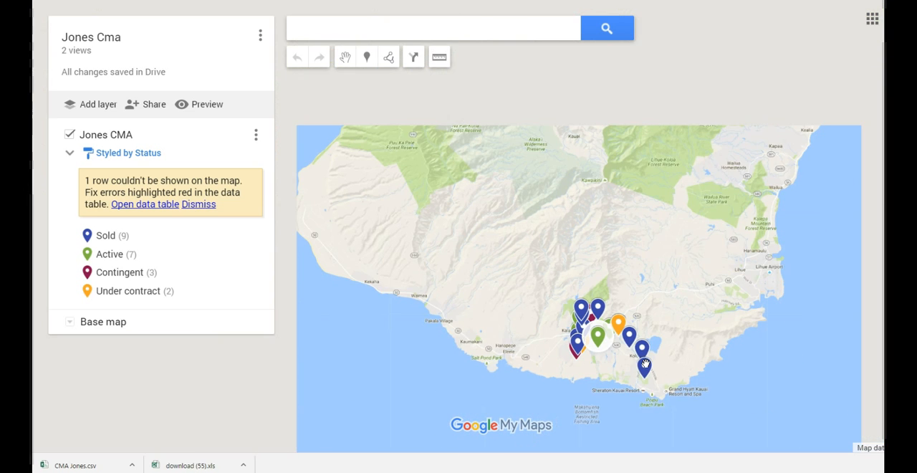
scroll(587, 245, down, 1)
double_click(587, 240)
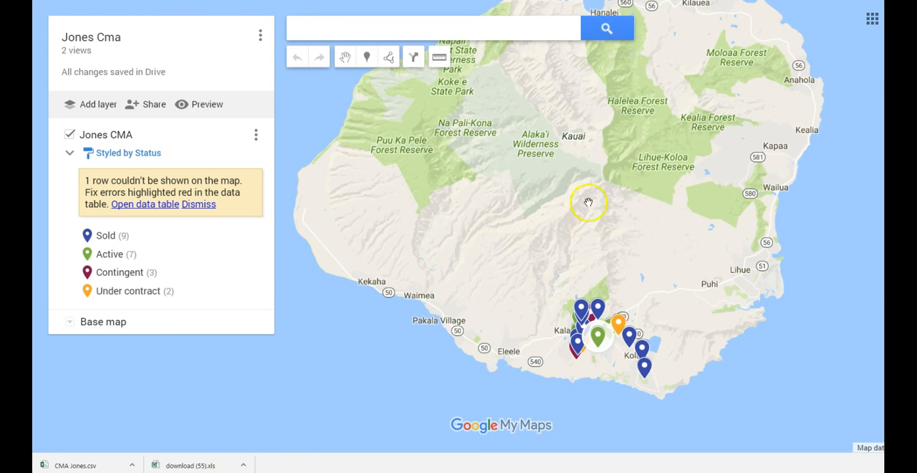
drag(582, 197, 564, 245)
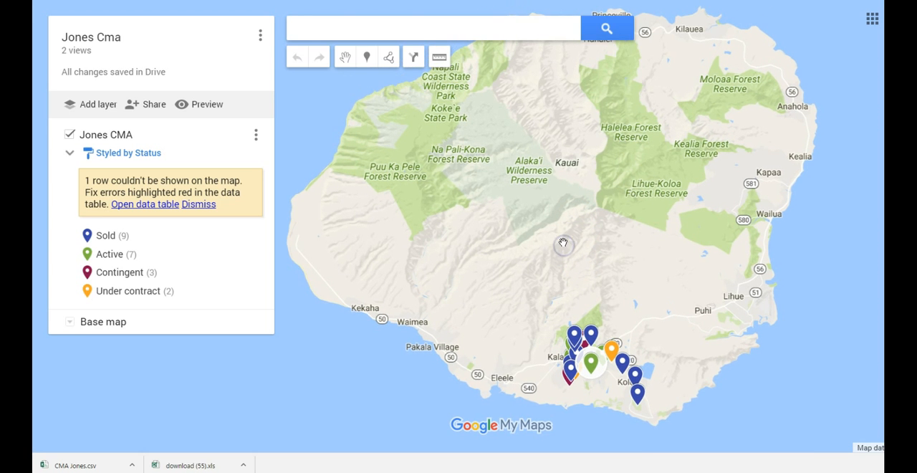
drag(564, 245, 563, 241)
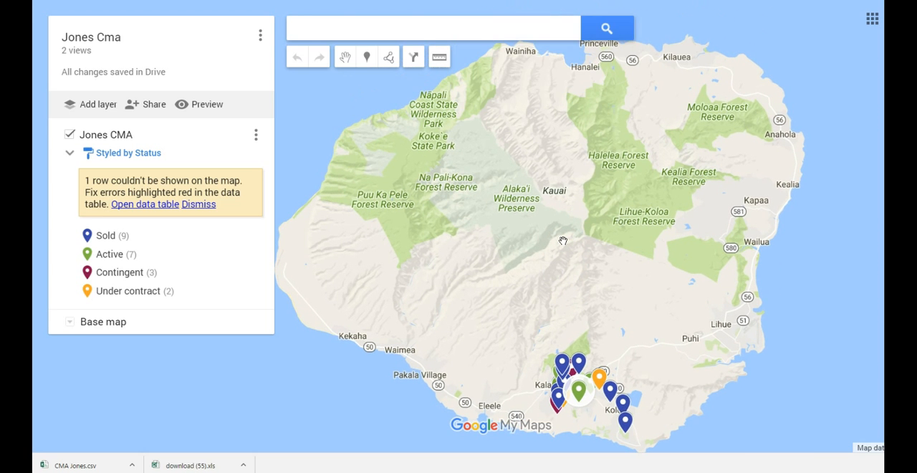